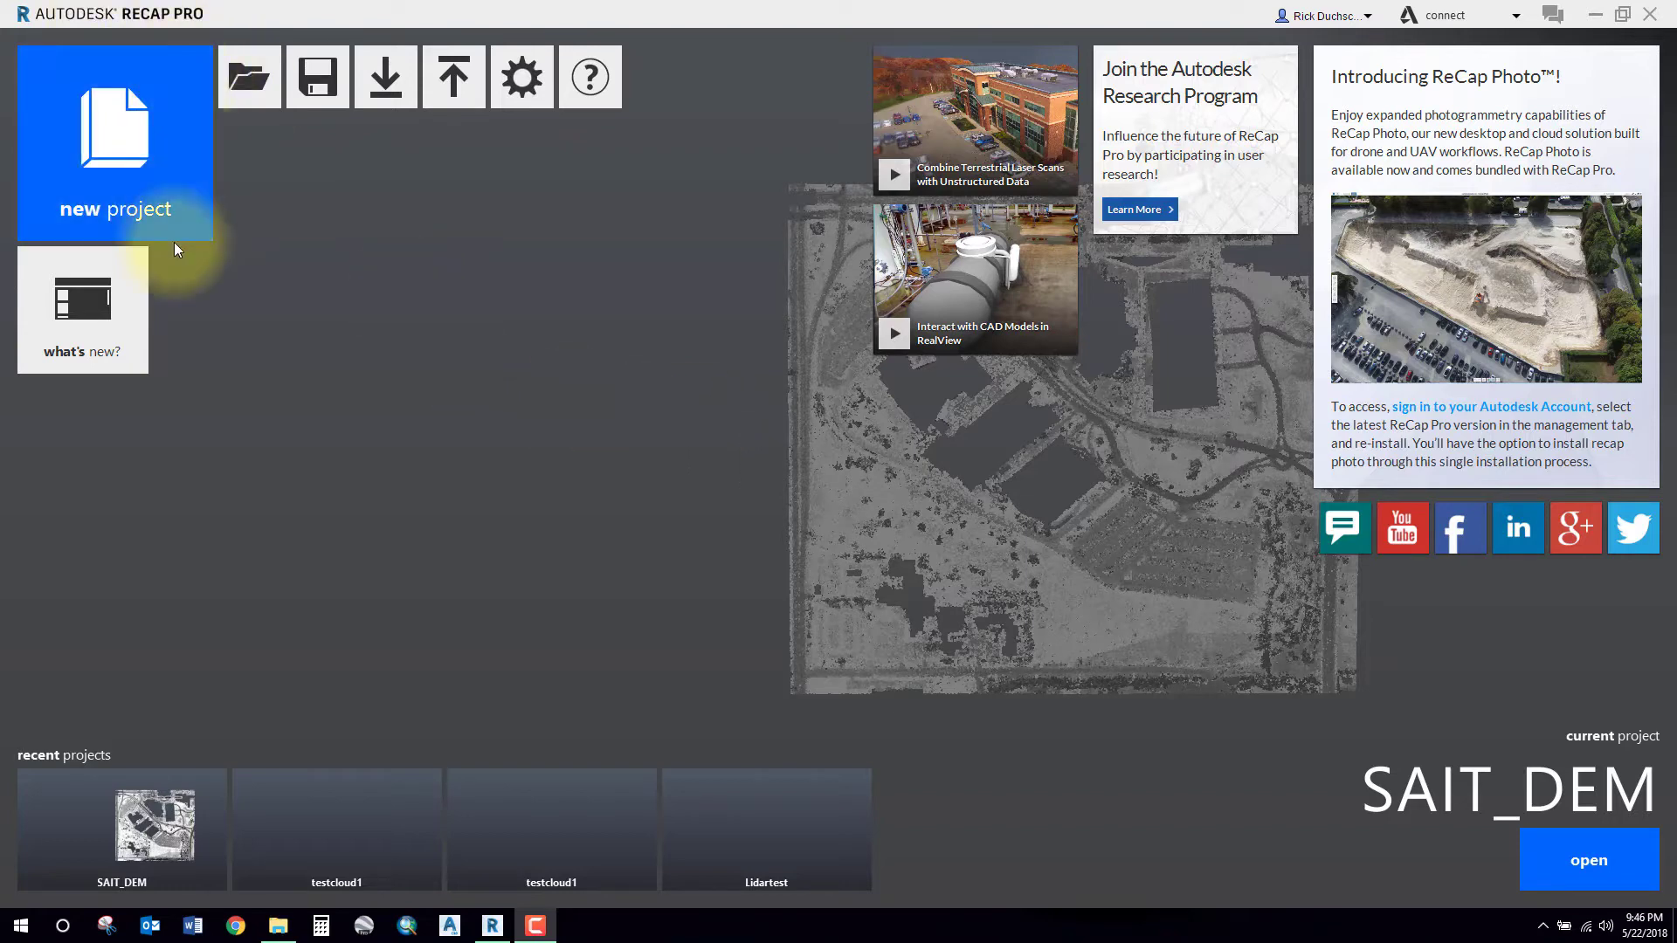
click(14, 929)
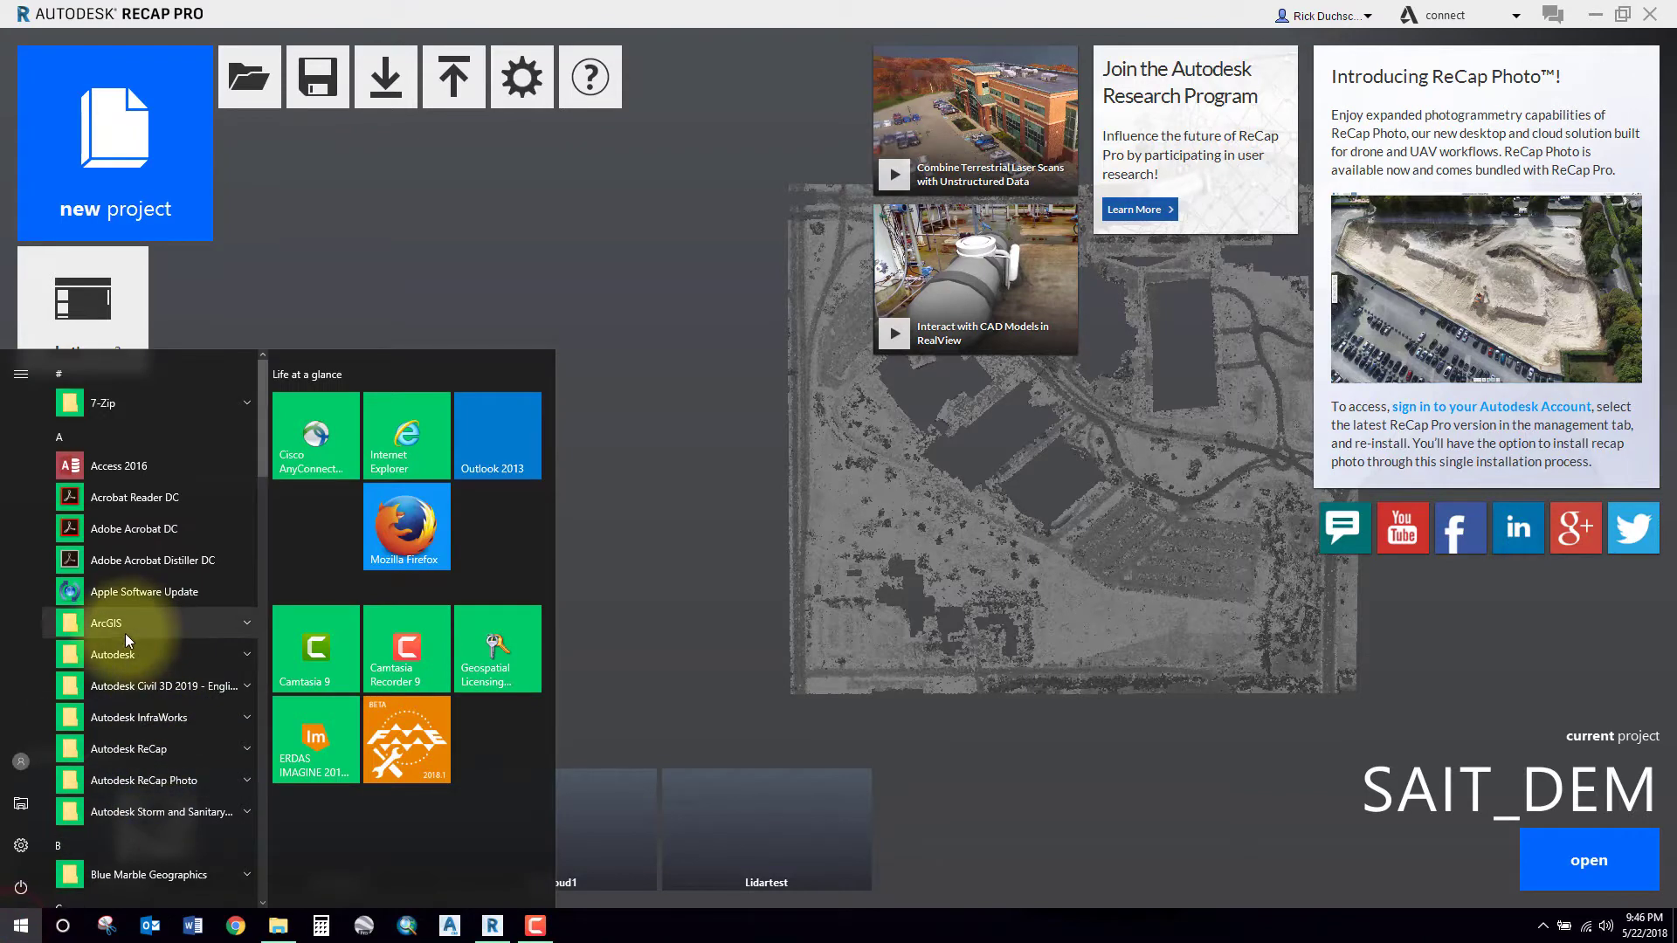
click(160, 748)
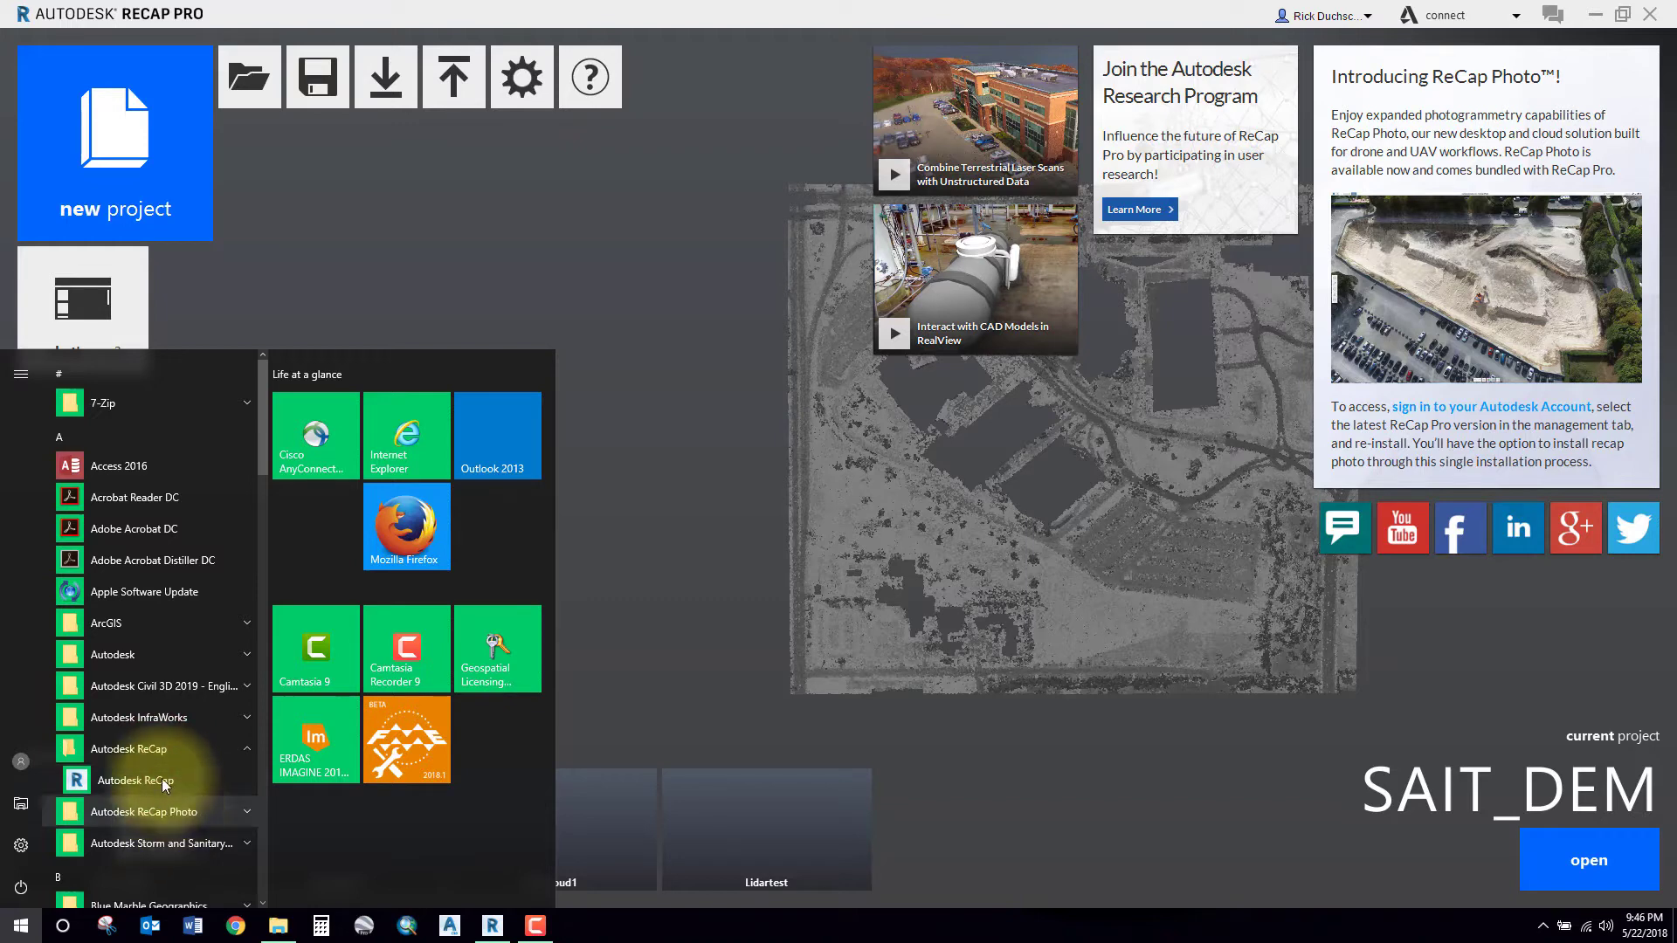
click(382, 7)
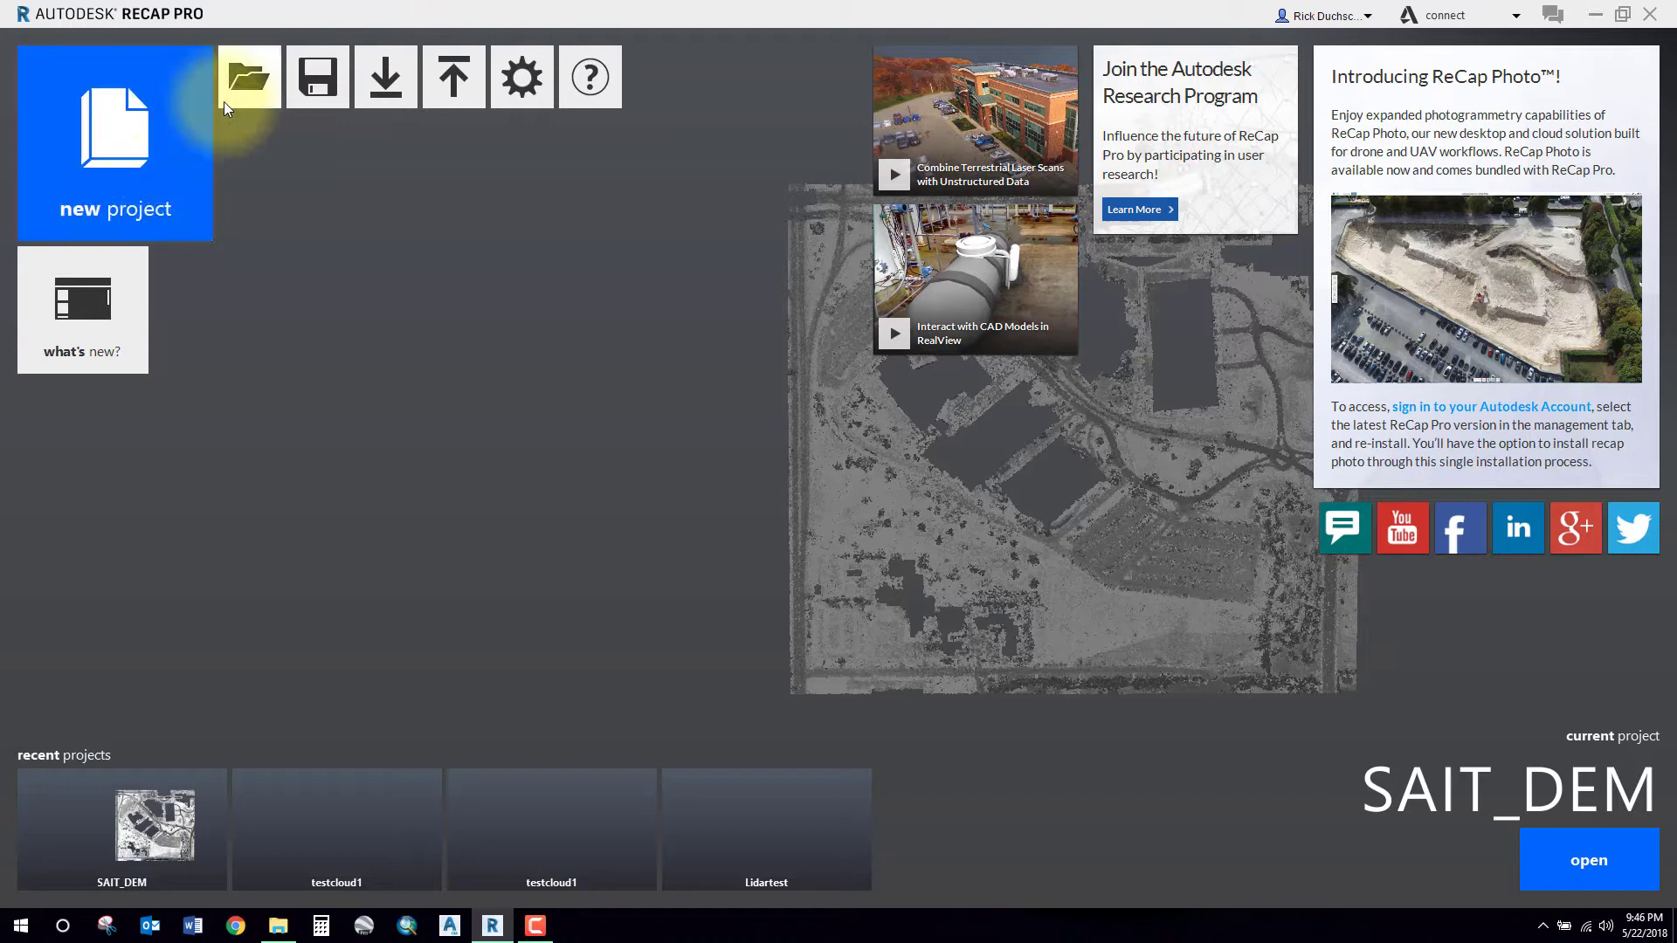
Start a new project that imports a point cloud and set its save location to D:\testproject.
click(113, 156)
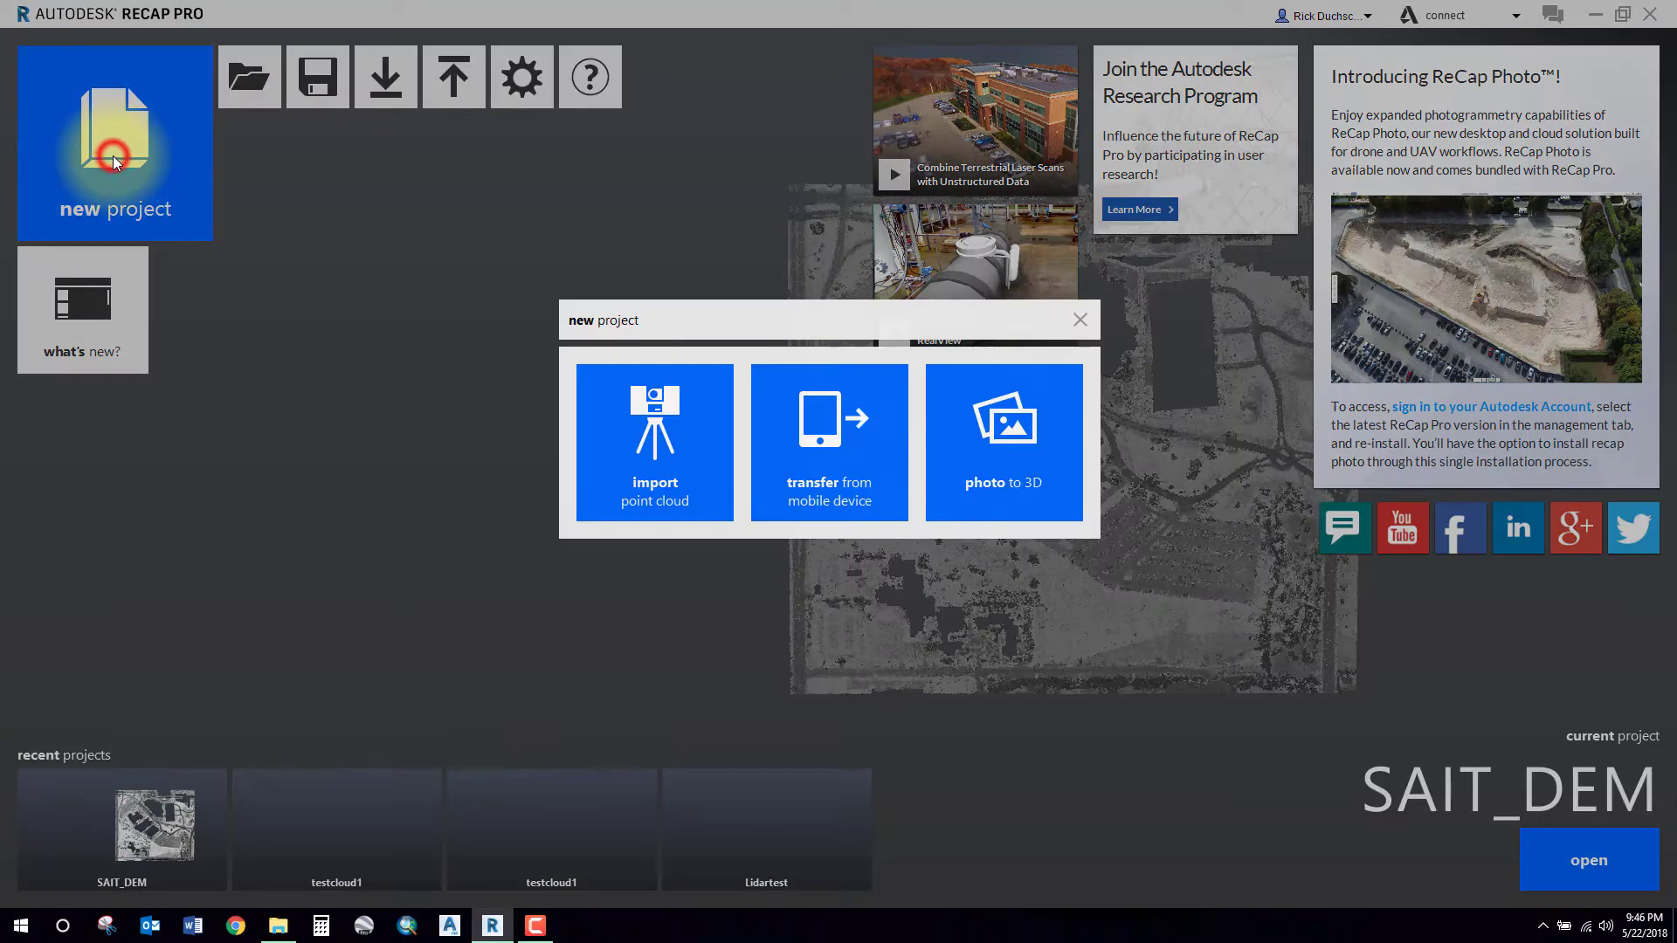
click(652, 455)
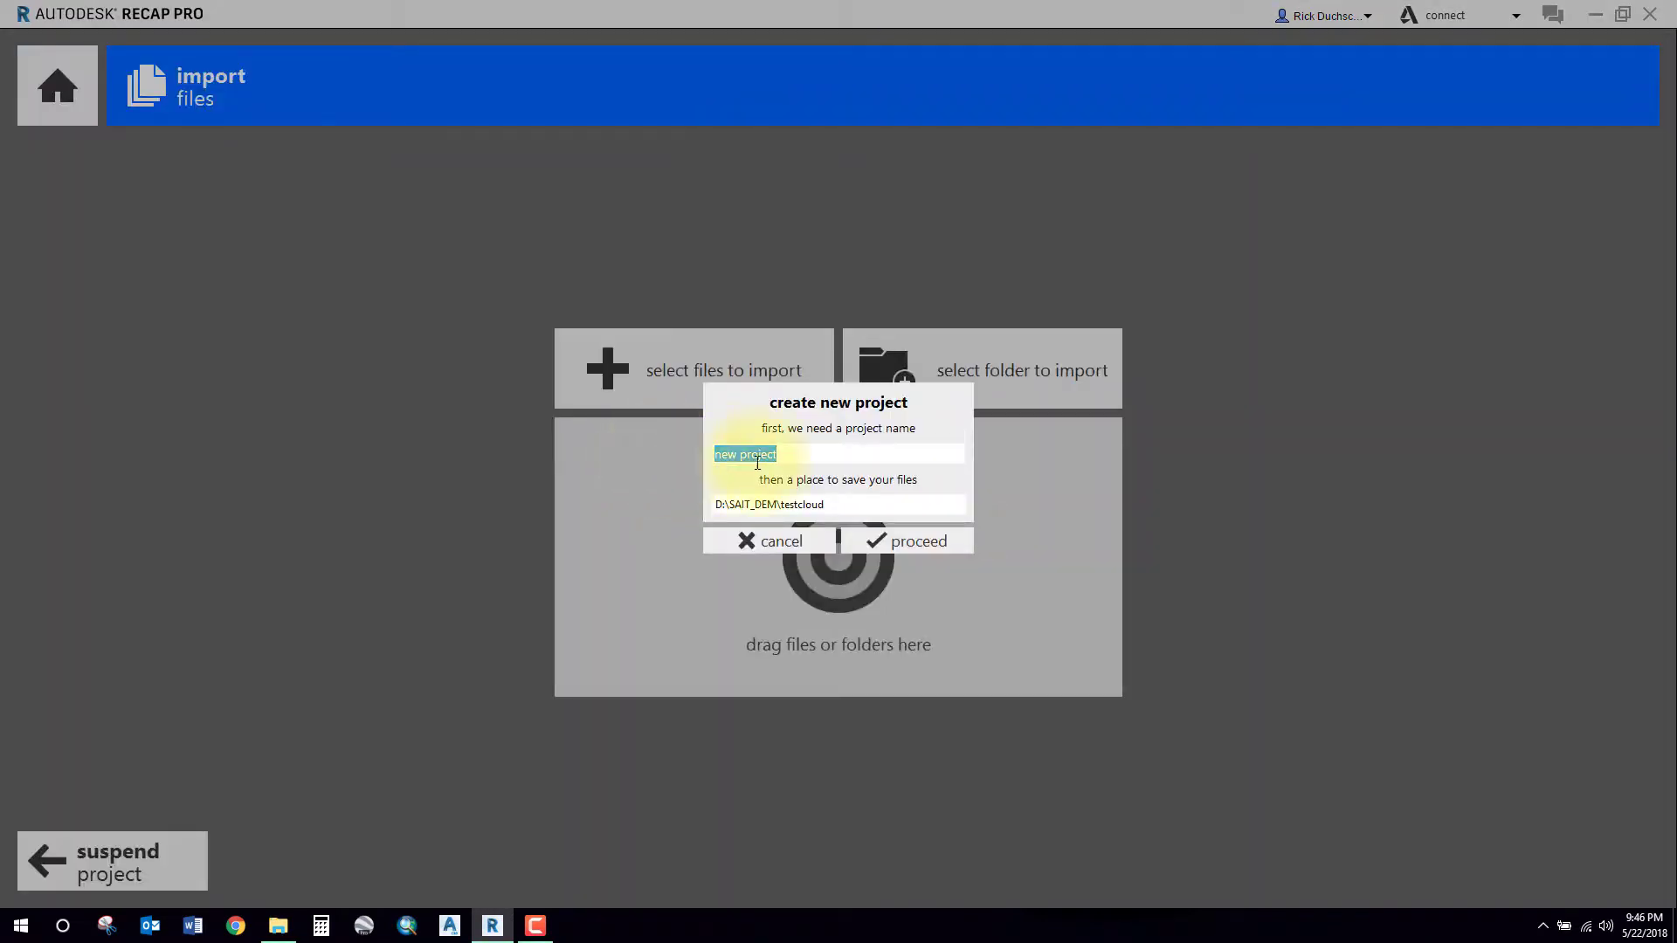
click(909, 506)
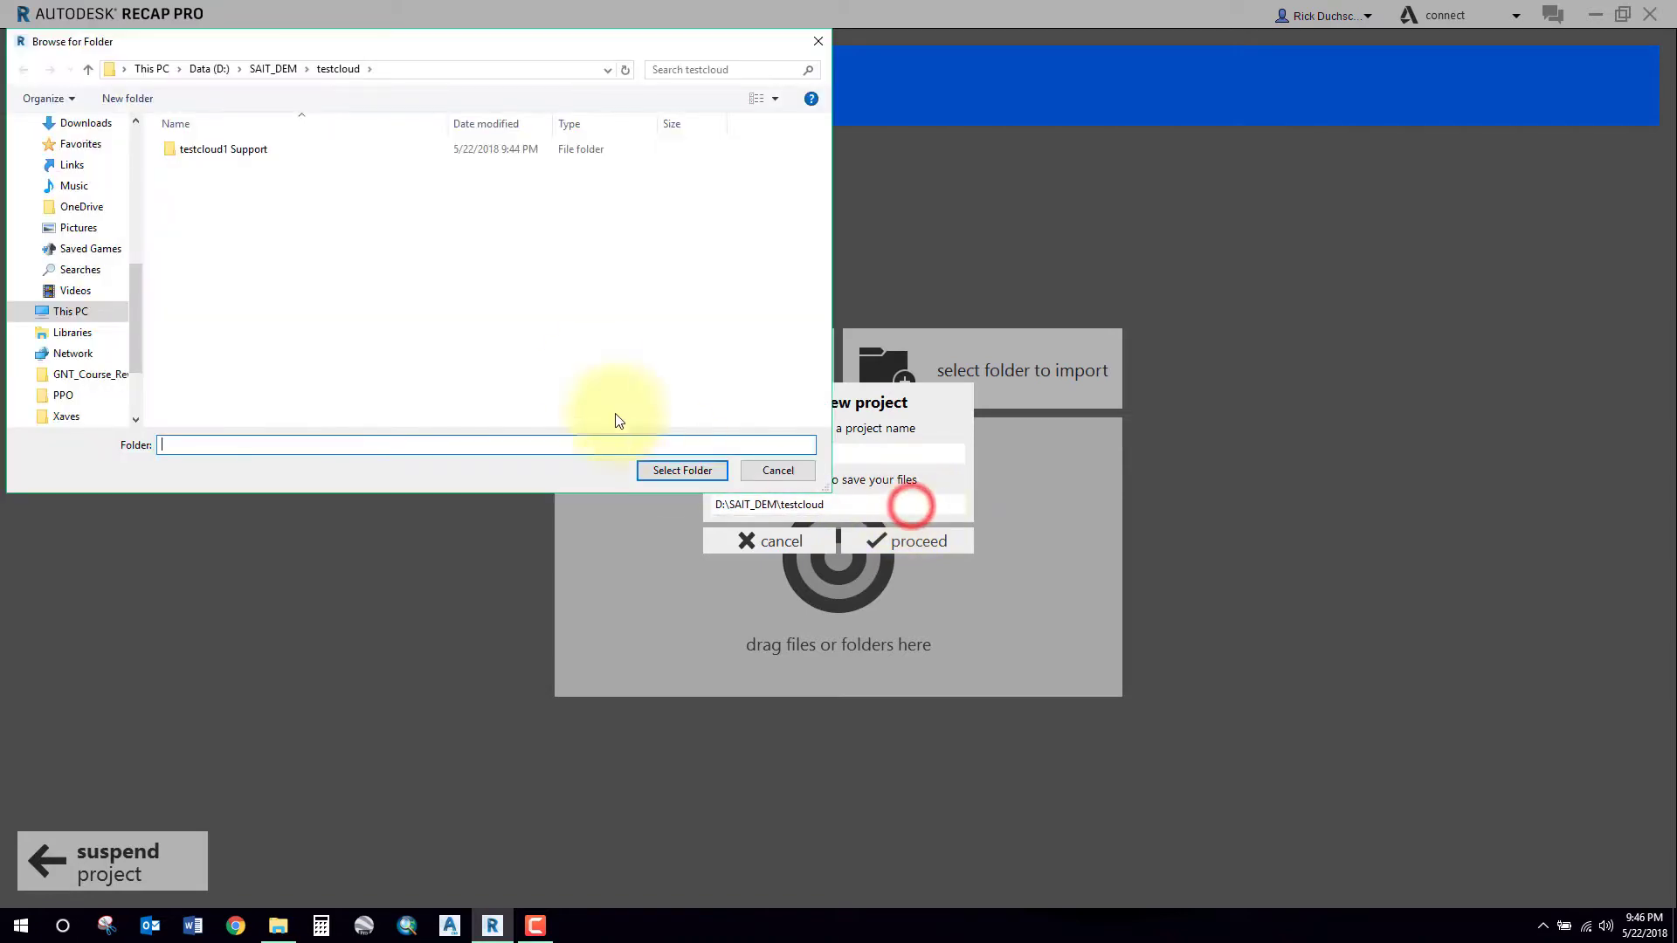
click(199, 70)
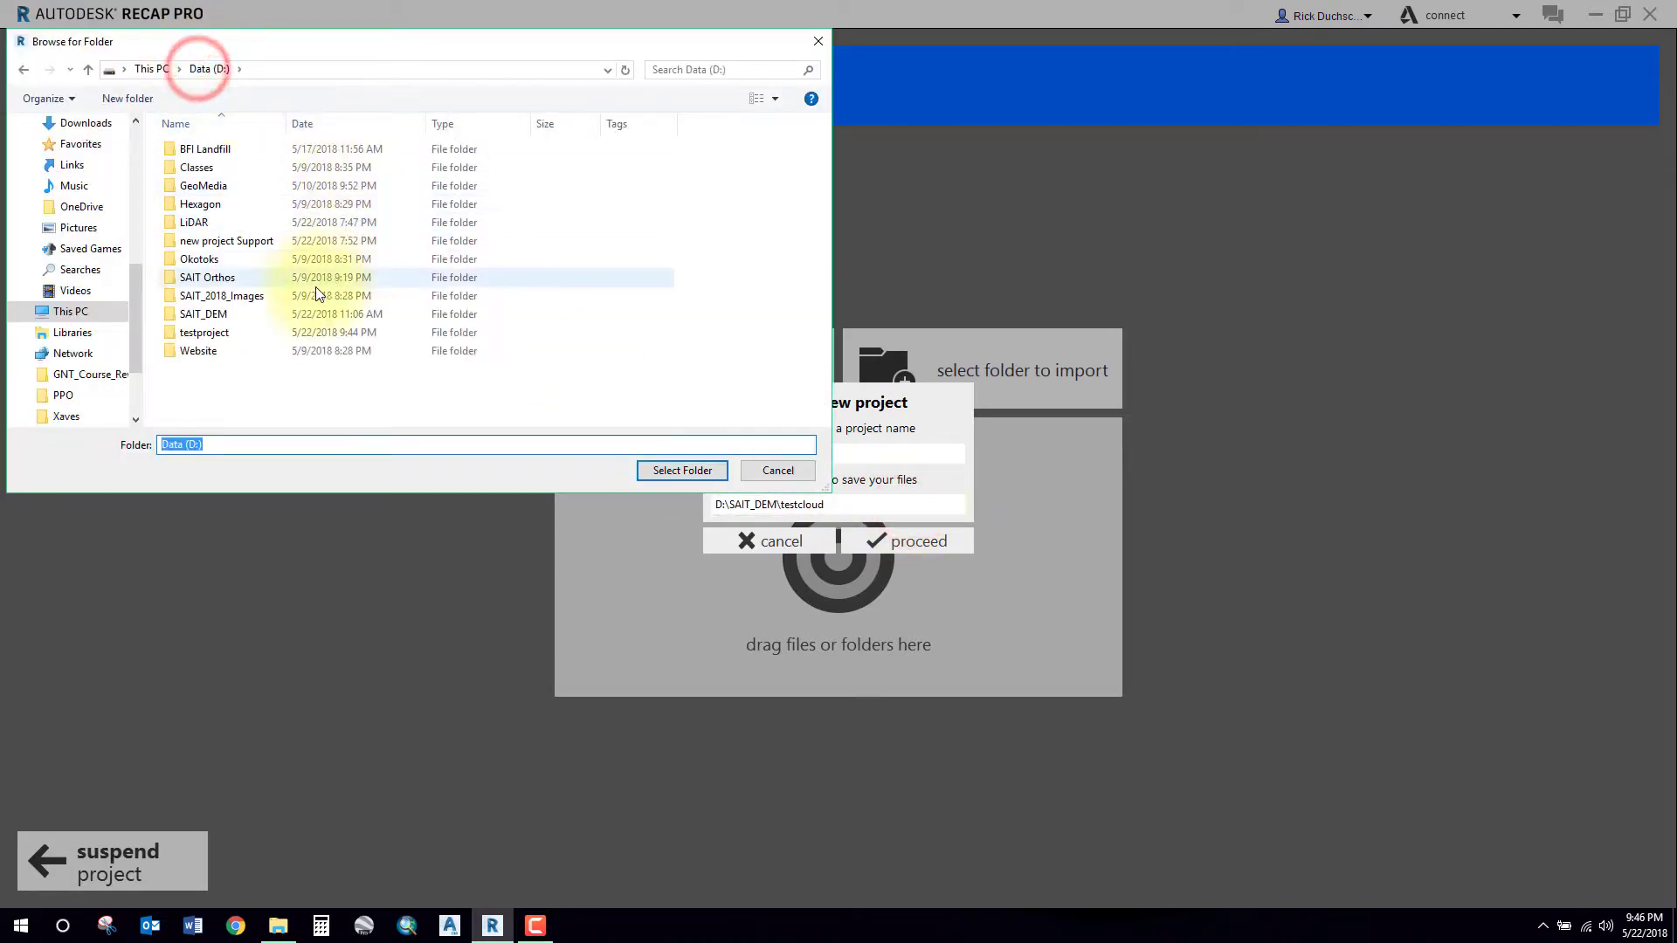
double_click(217, 333)
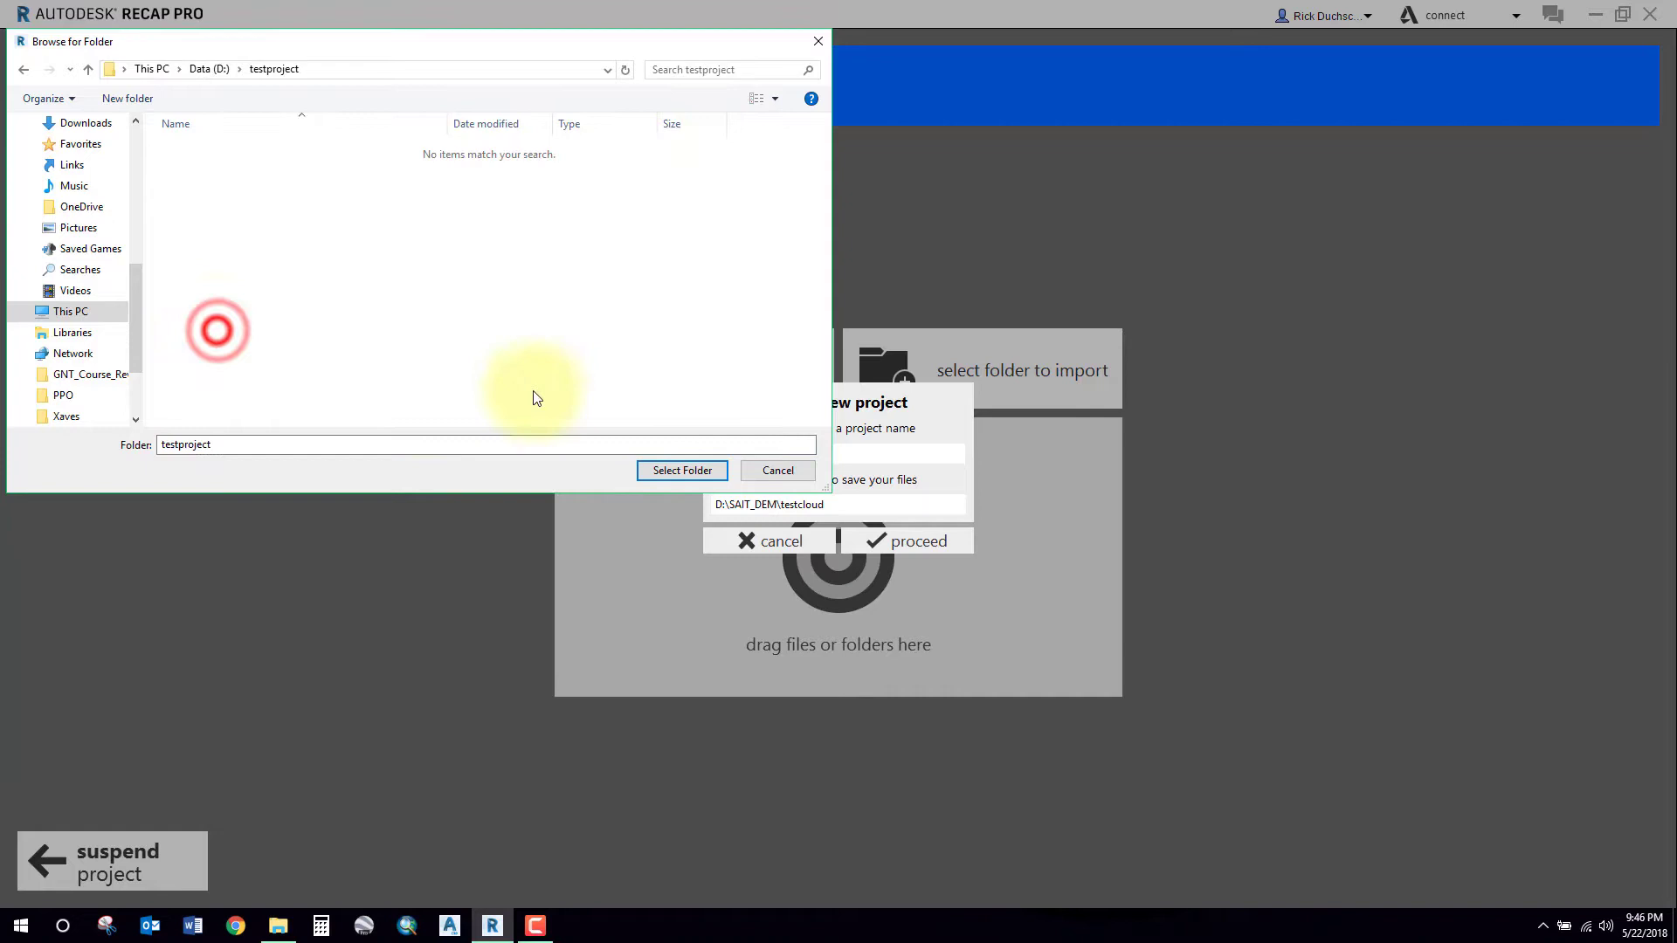
click(681, 471)
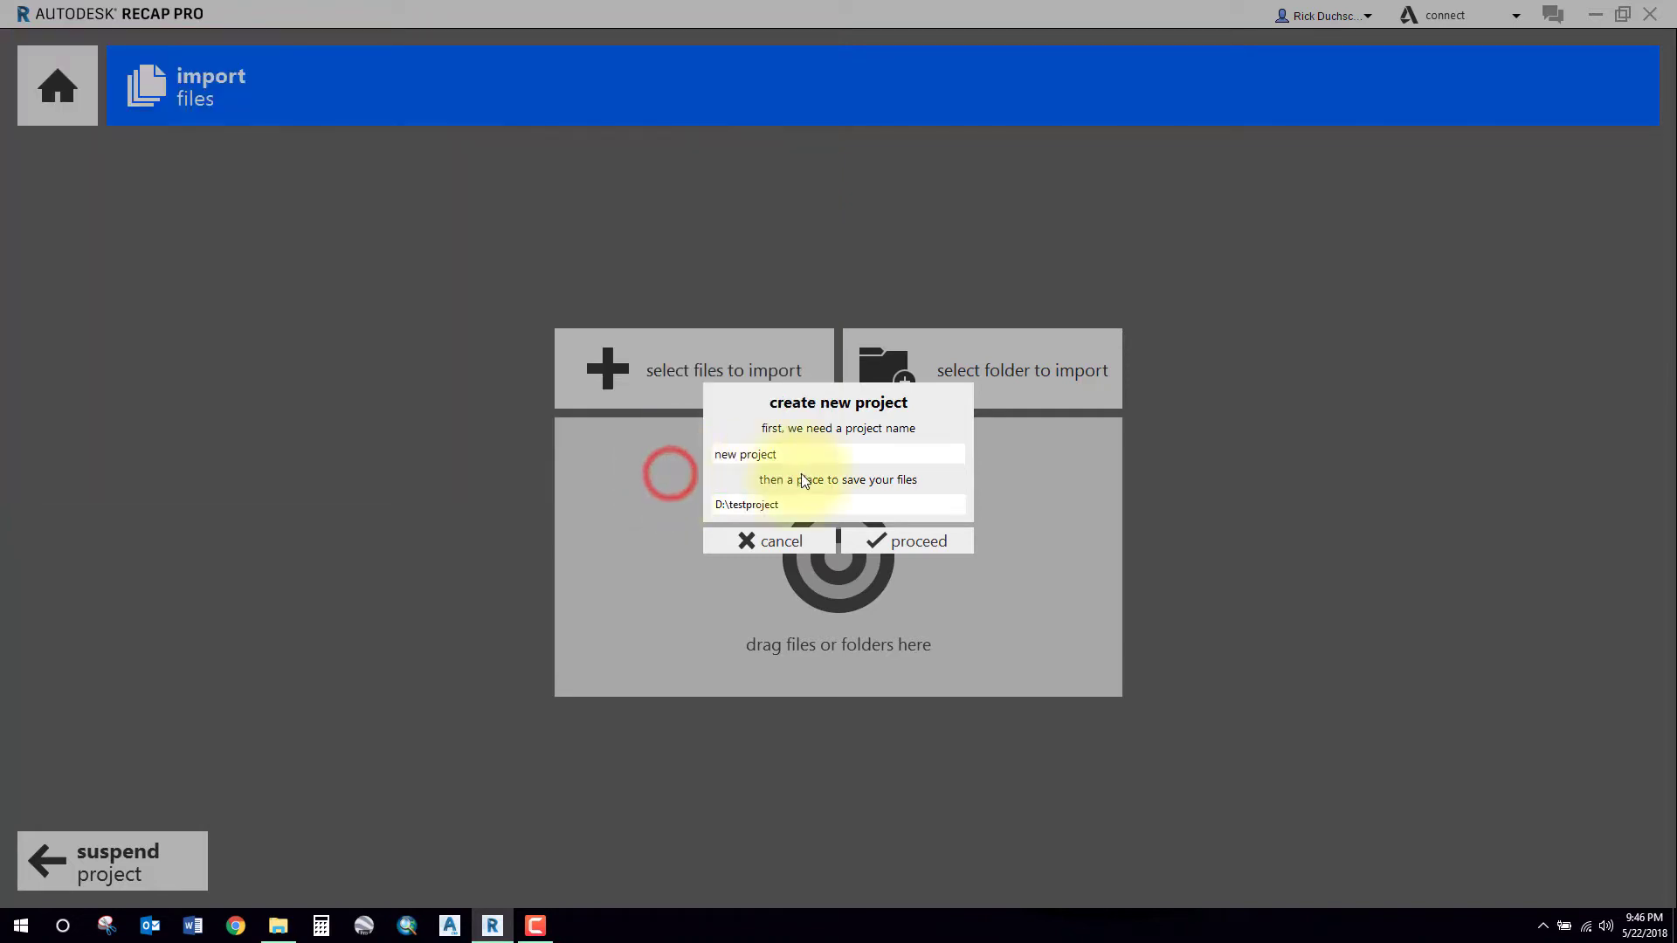
Name the new project testproject1 and proceed to the file import stage.
drag(788, 456, 590, 463)
text(te)
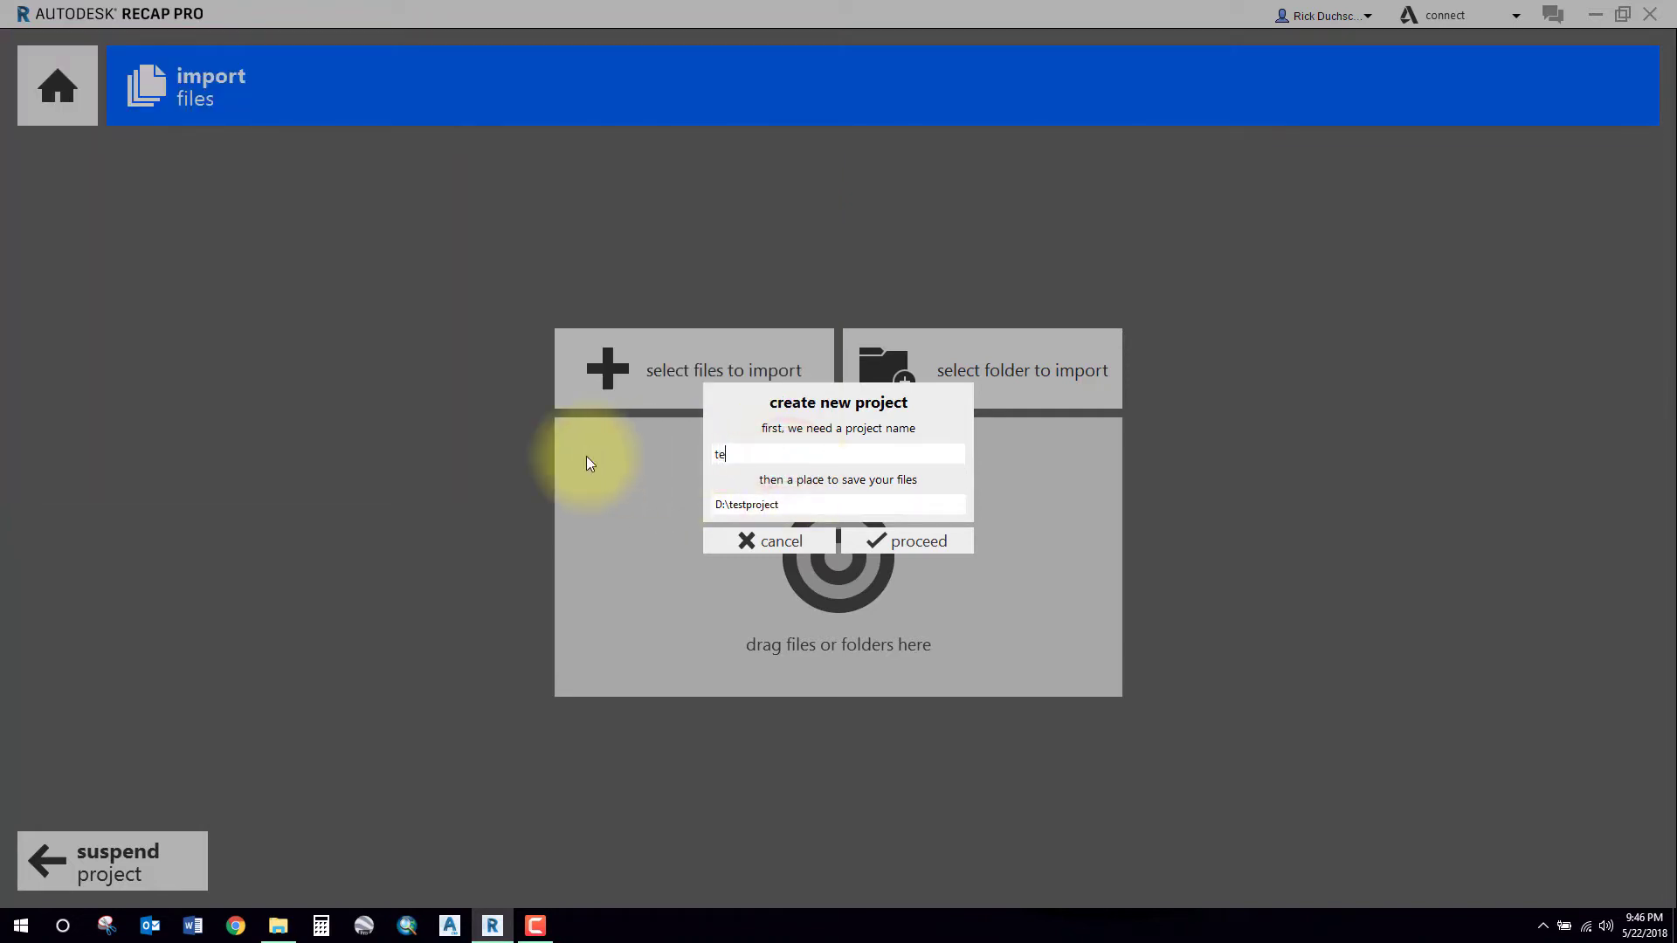
text(stproject1)
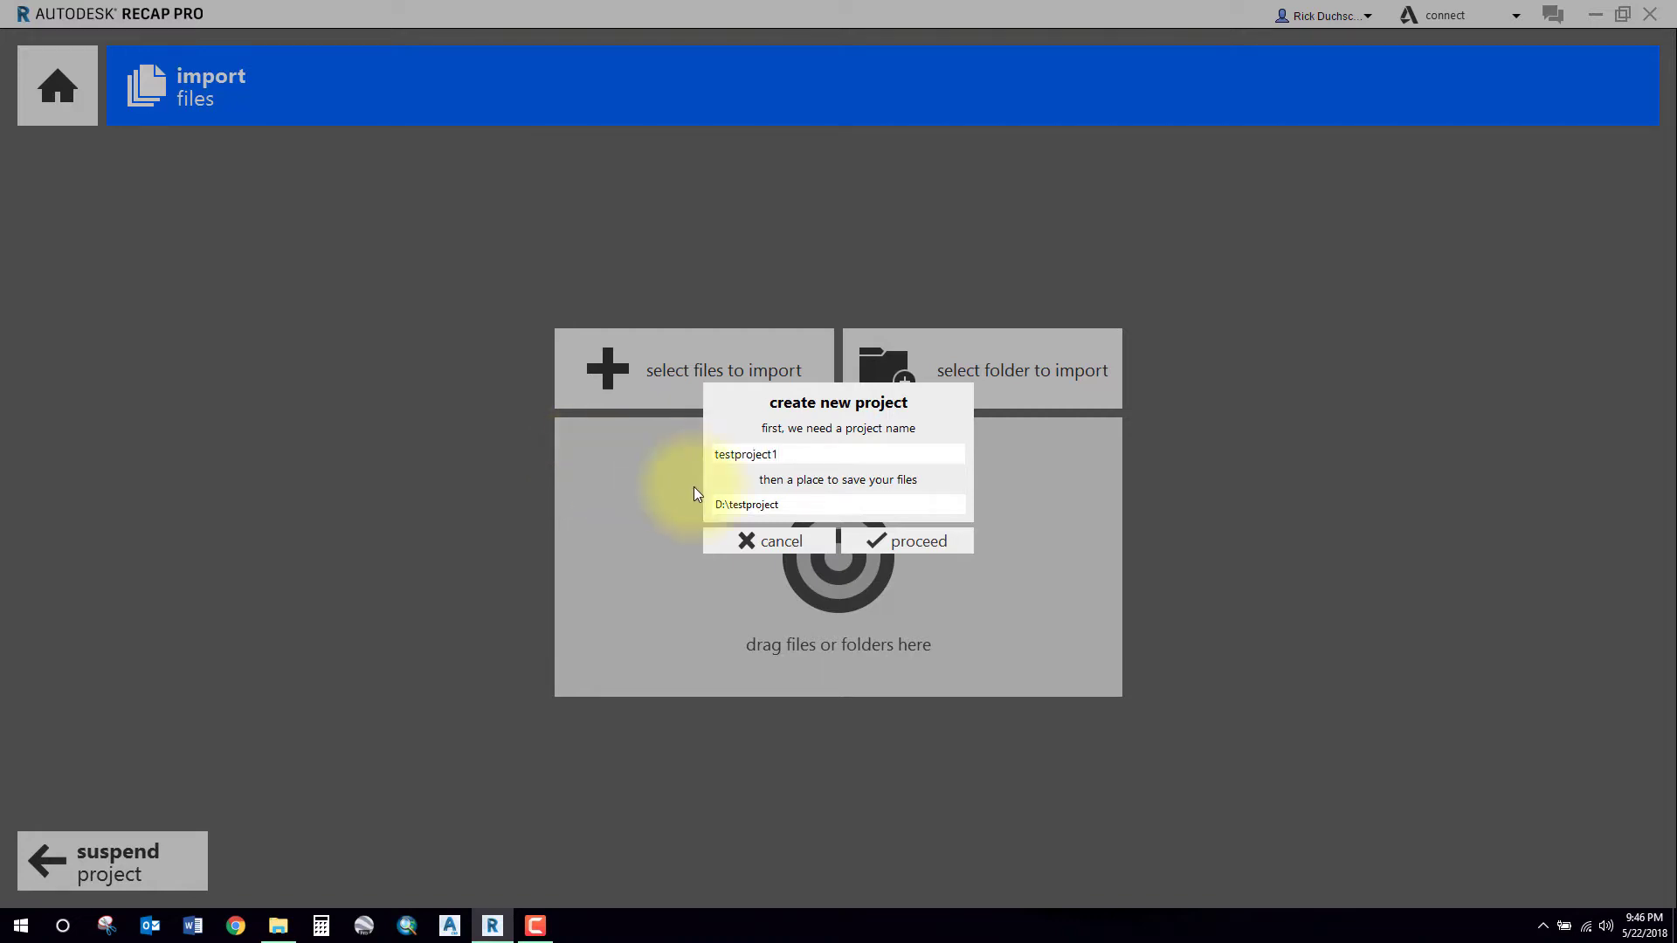
click(872, 539)
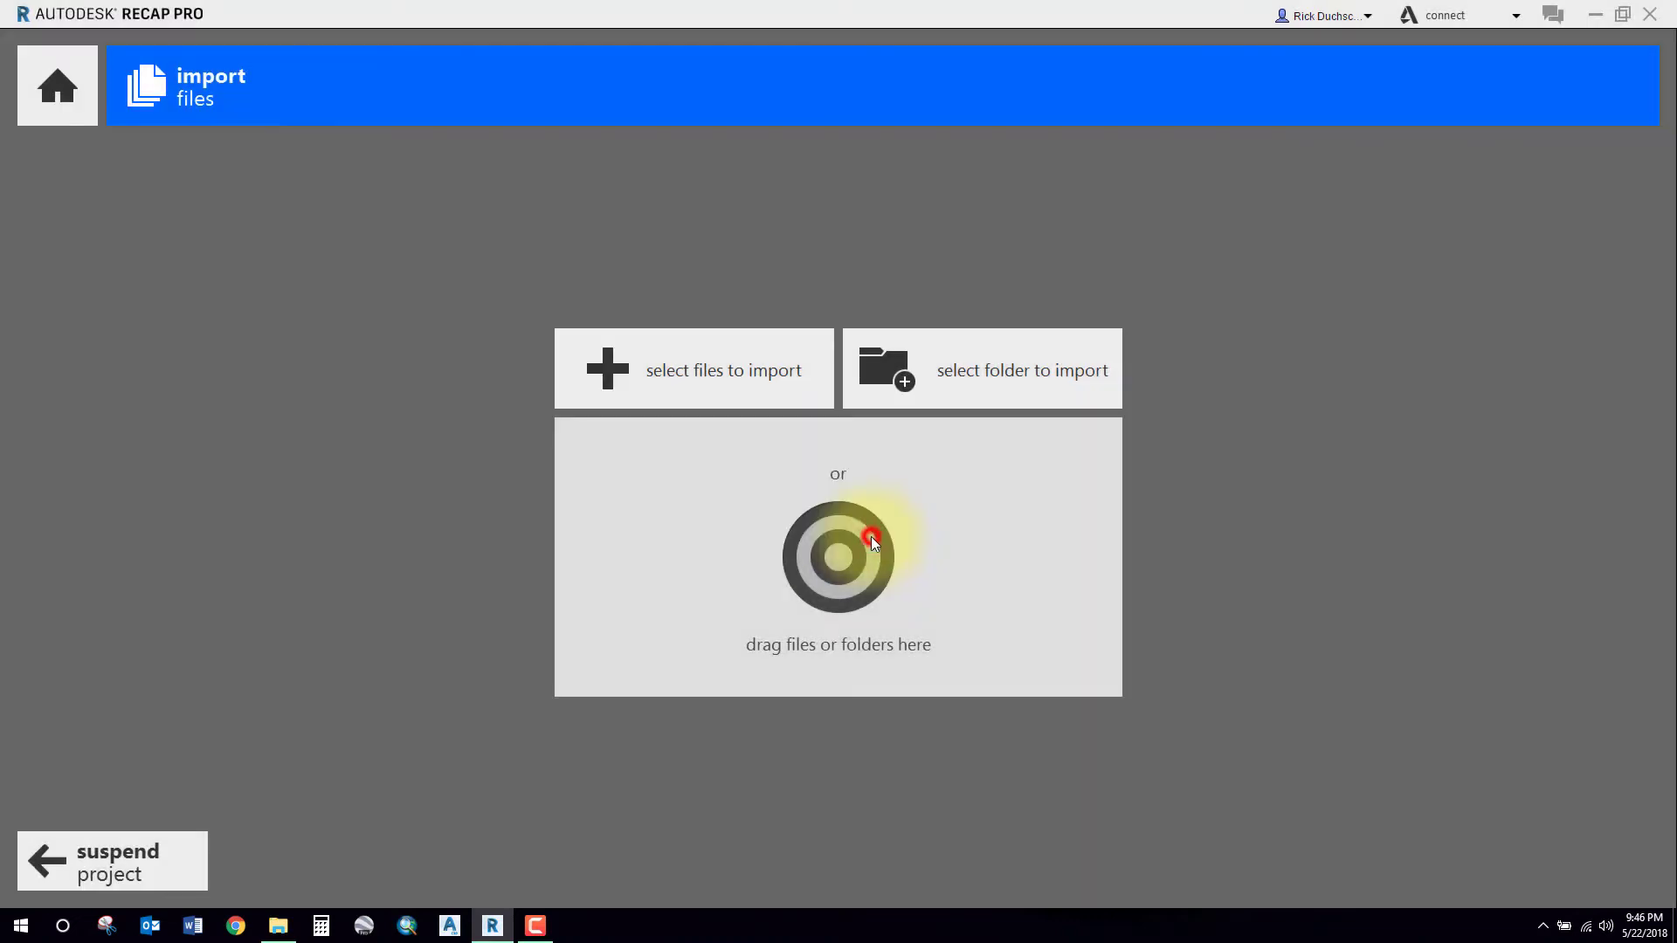
Select the point cloud file 082O01A13.las from the LiDAR folder on drive D for import.
click(675, 376)
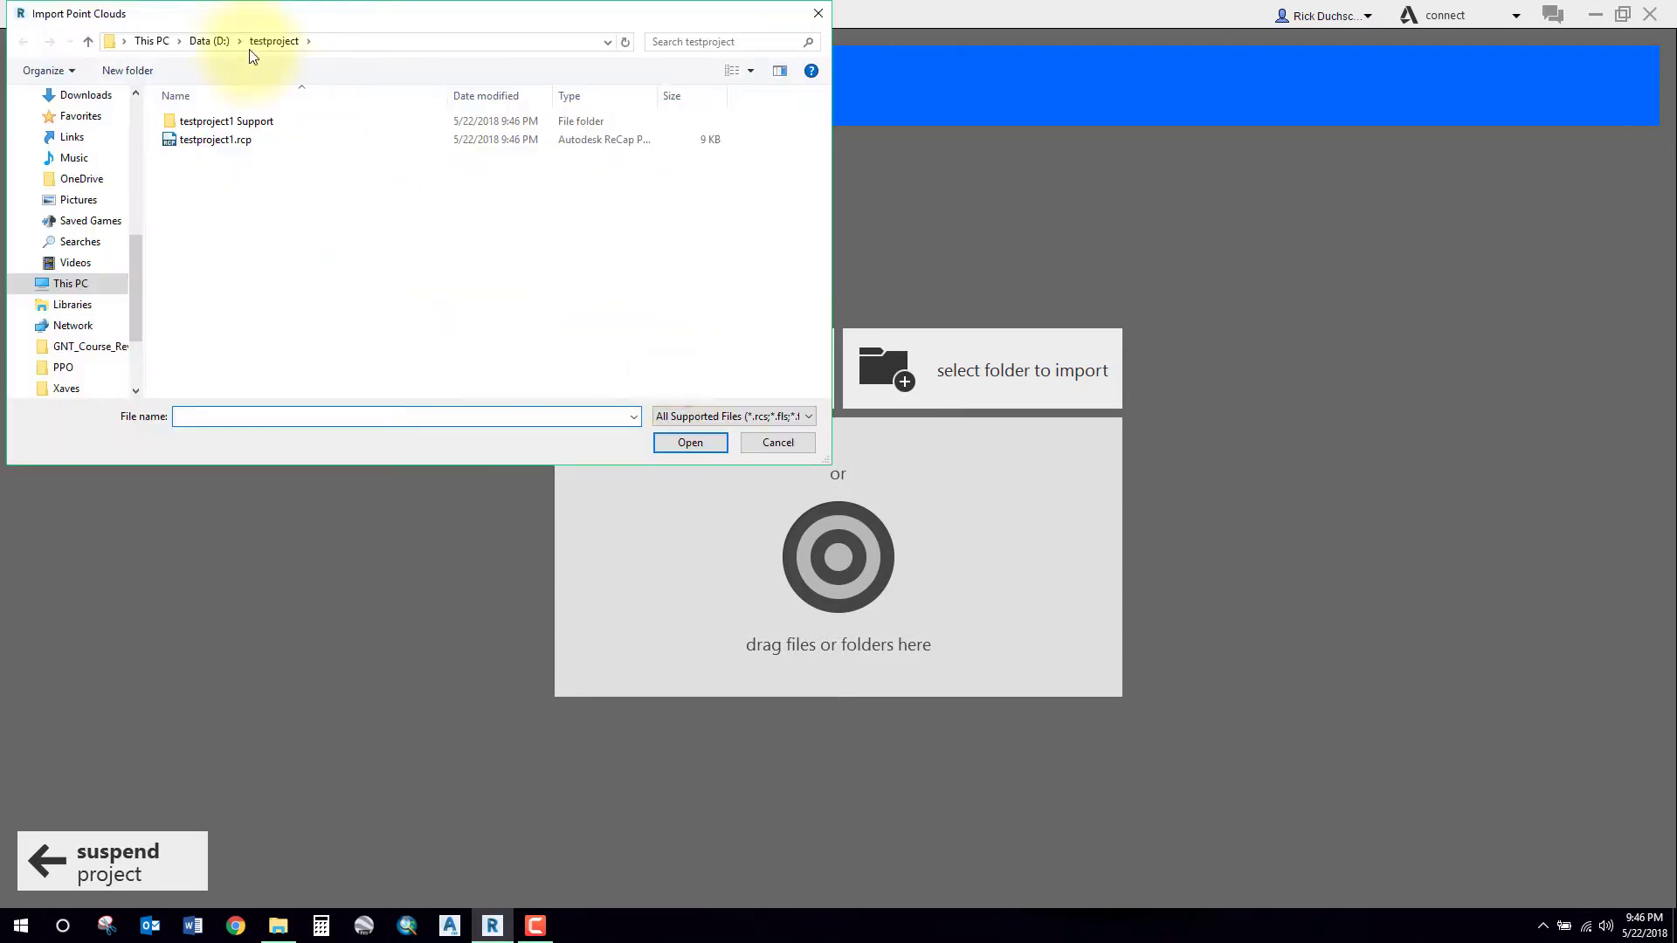
click(223, 41)
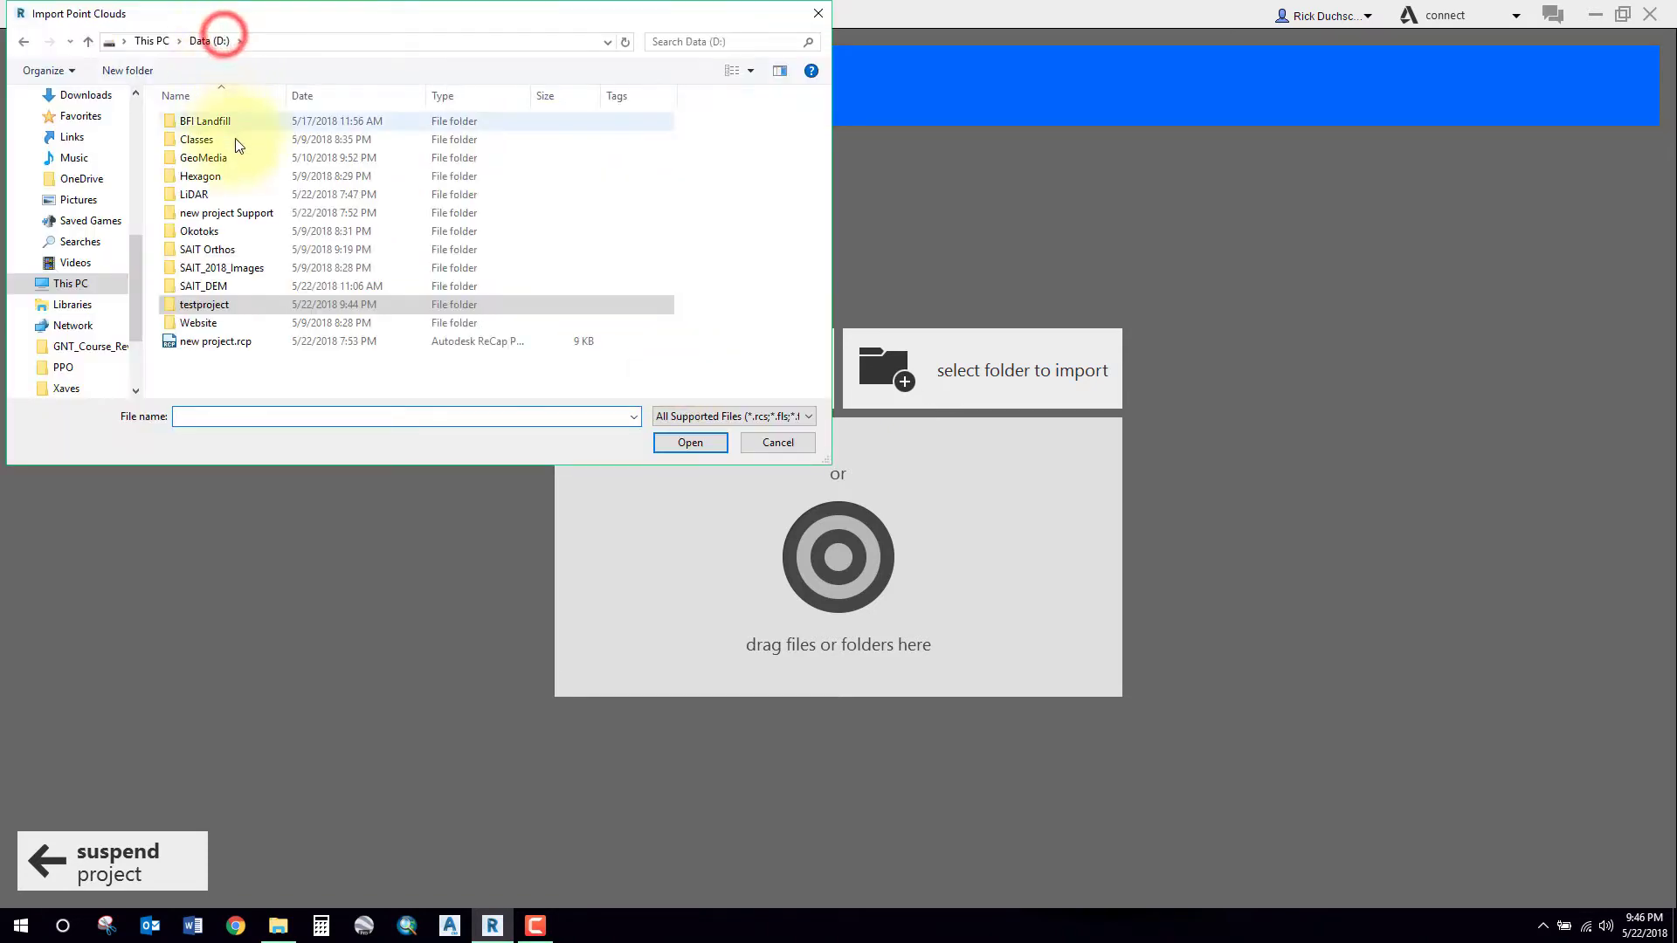
double_click(208, 193)
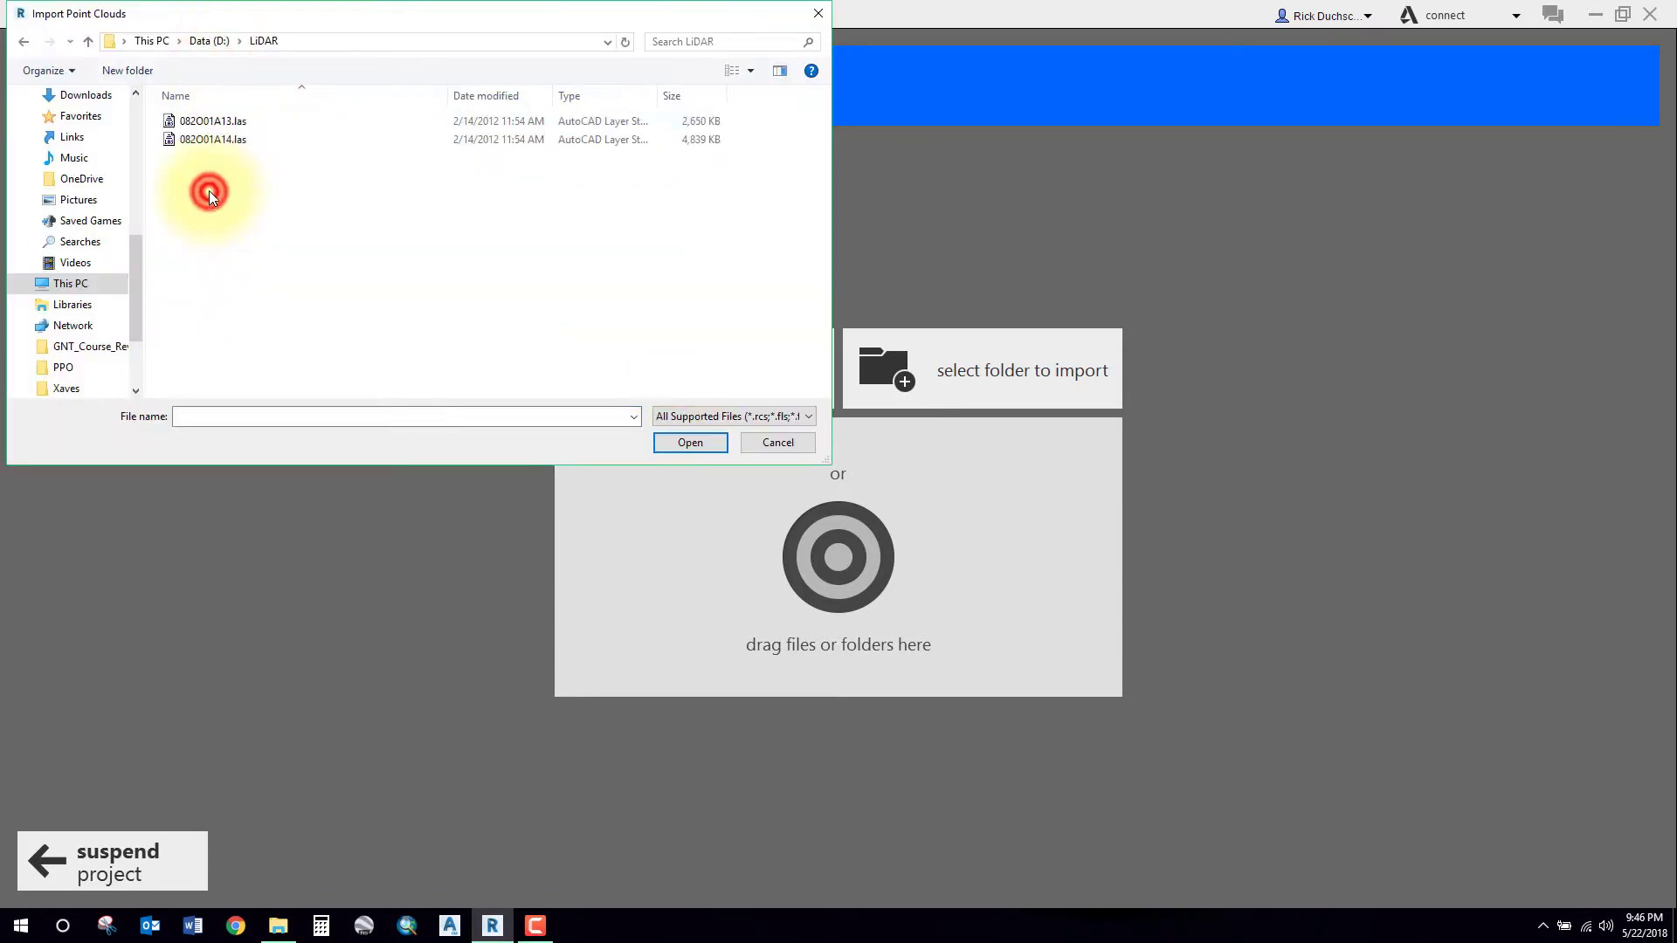
click(216, 122)
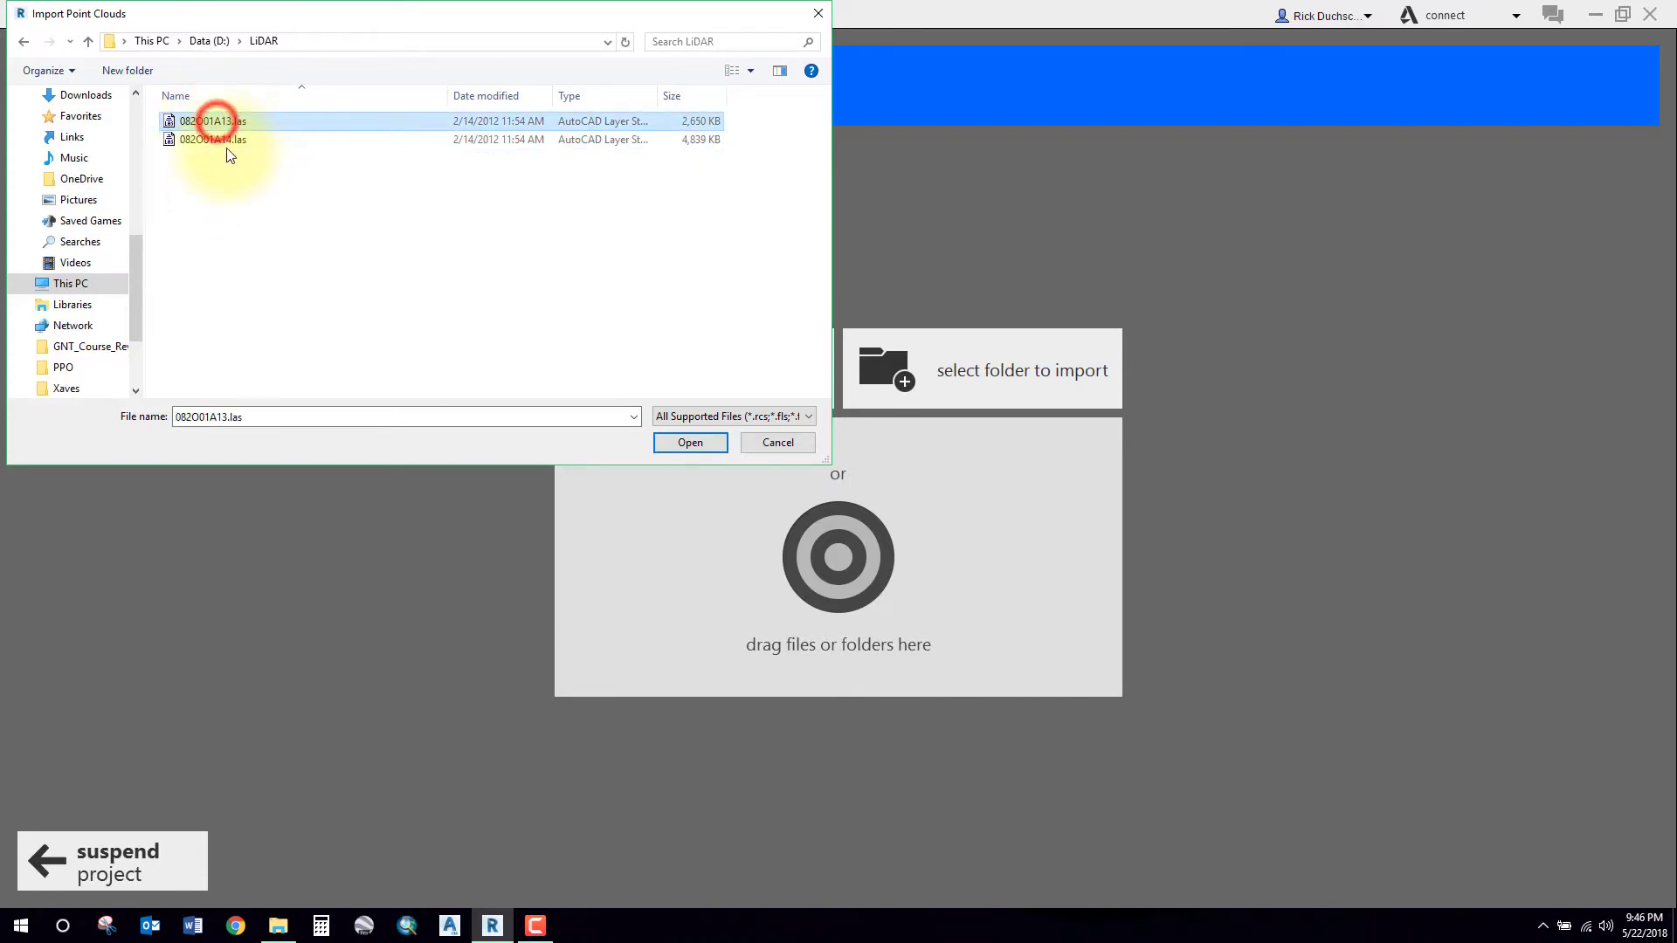
click(689, 443)
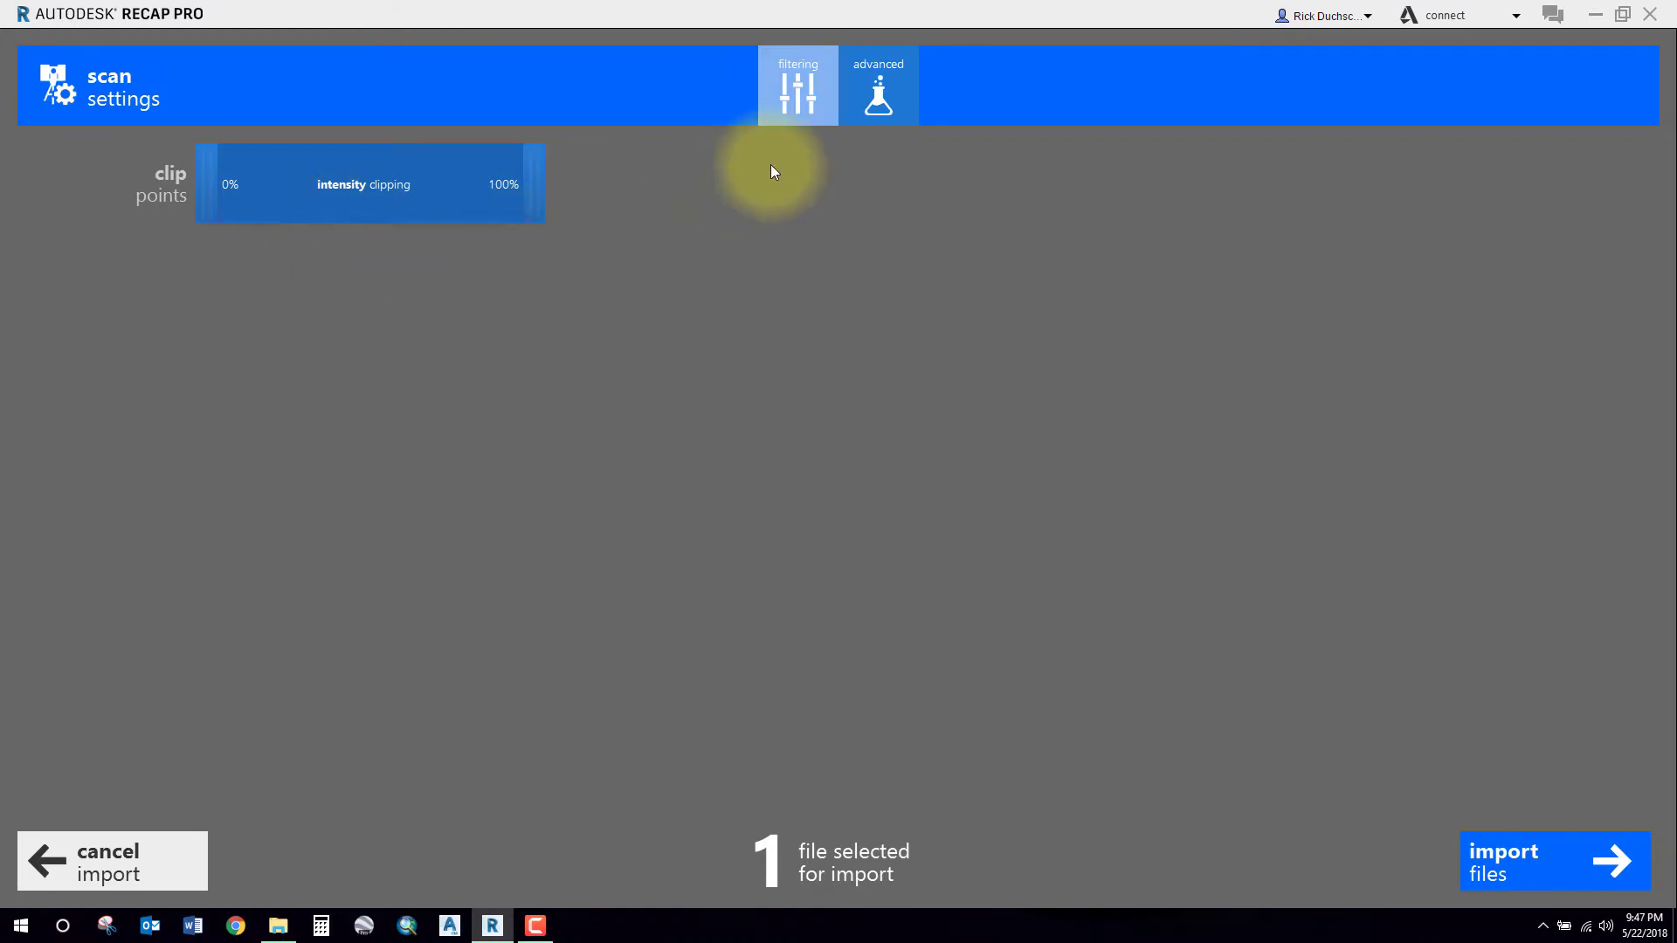
click(807, 76)
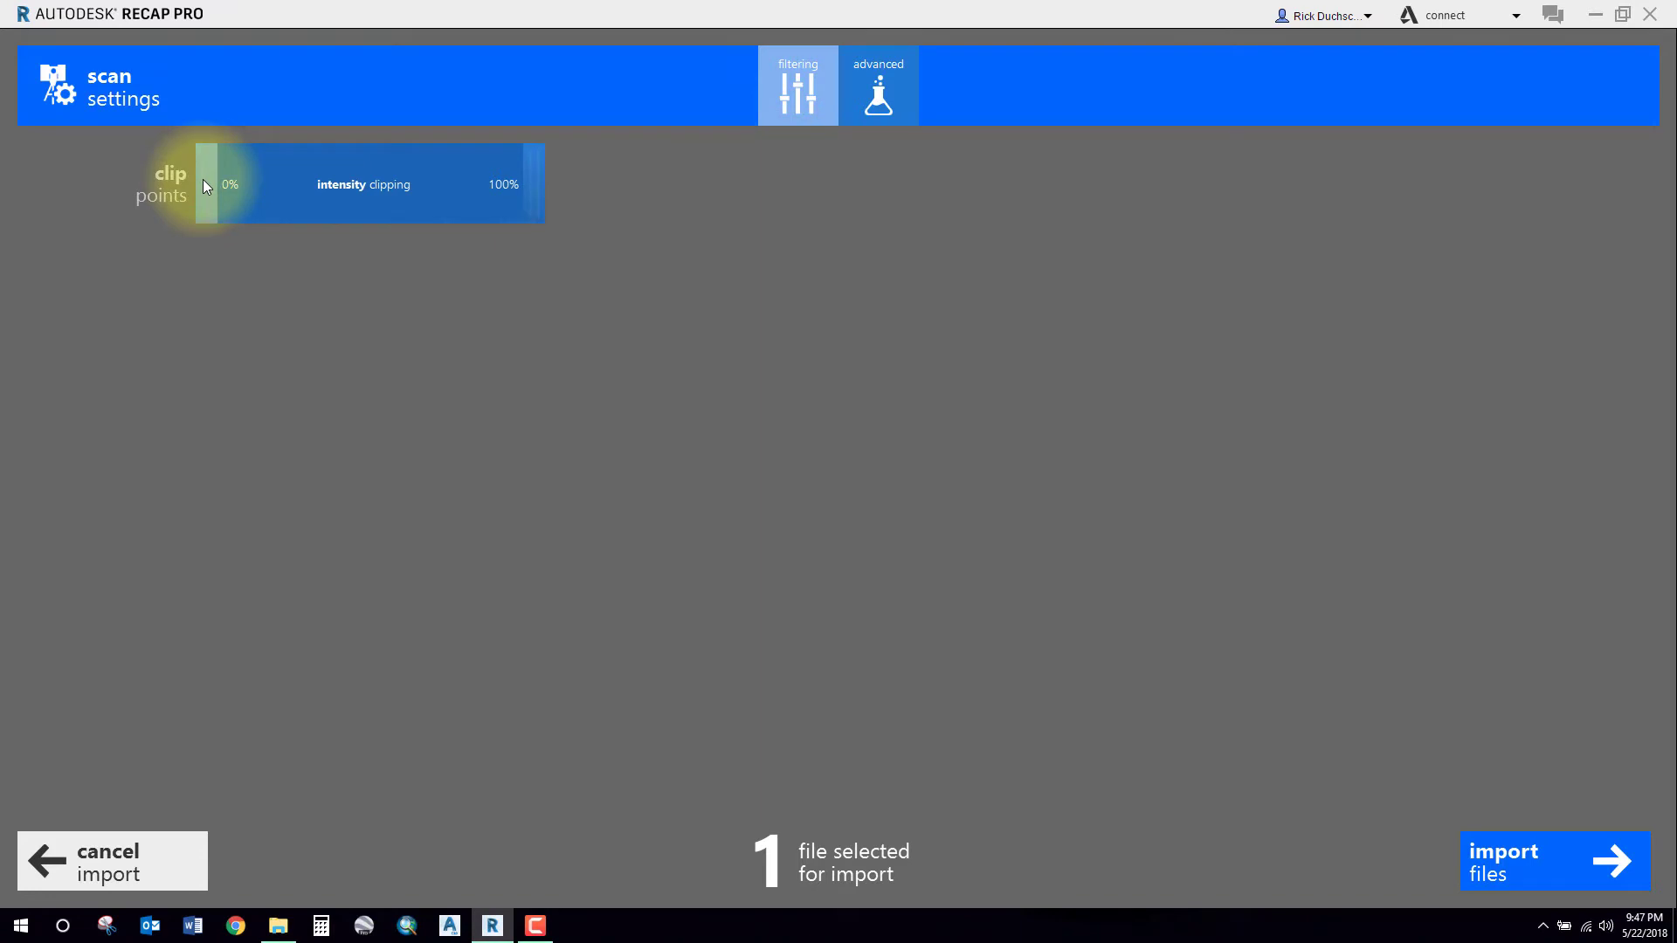
mouse_move(203, 180)
mouse_down()
mouse_move(269, 185)
mouse_move(180, 182)
mouse_up()
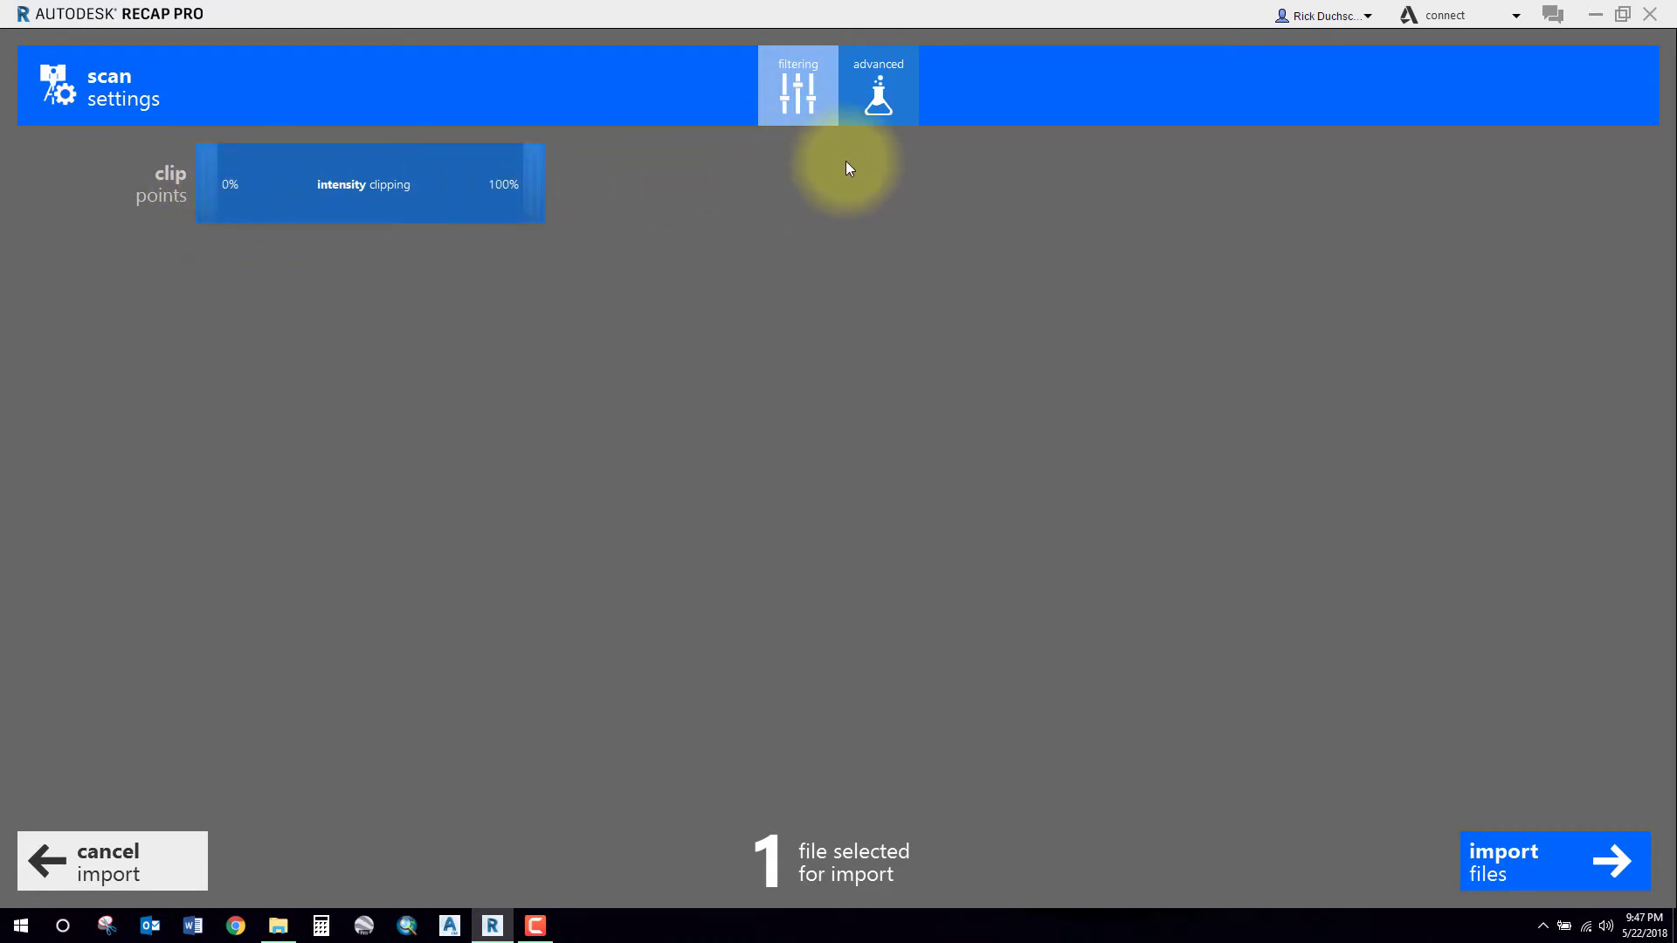
Set the decimation grid to 10 mm in the advanced scan settings.
click(868, 103)
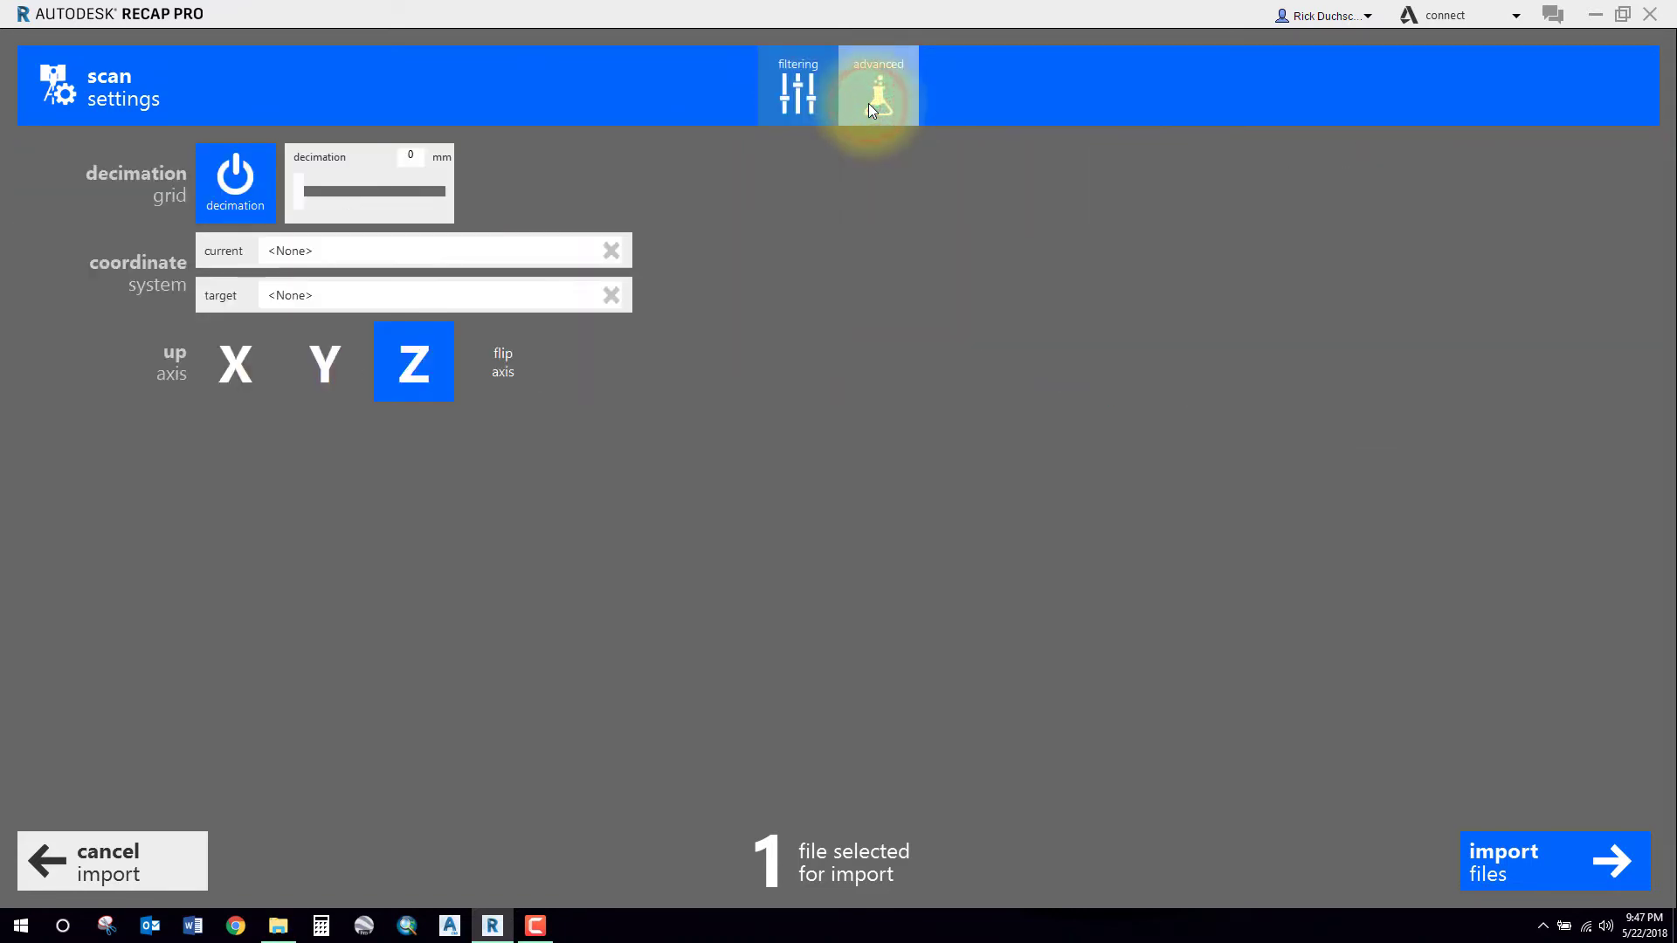
click(237, 178)
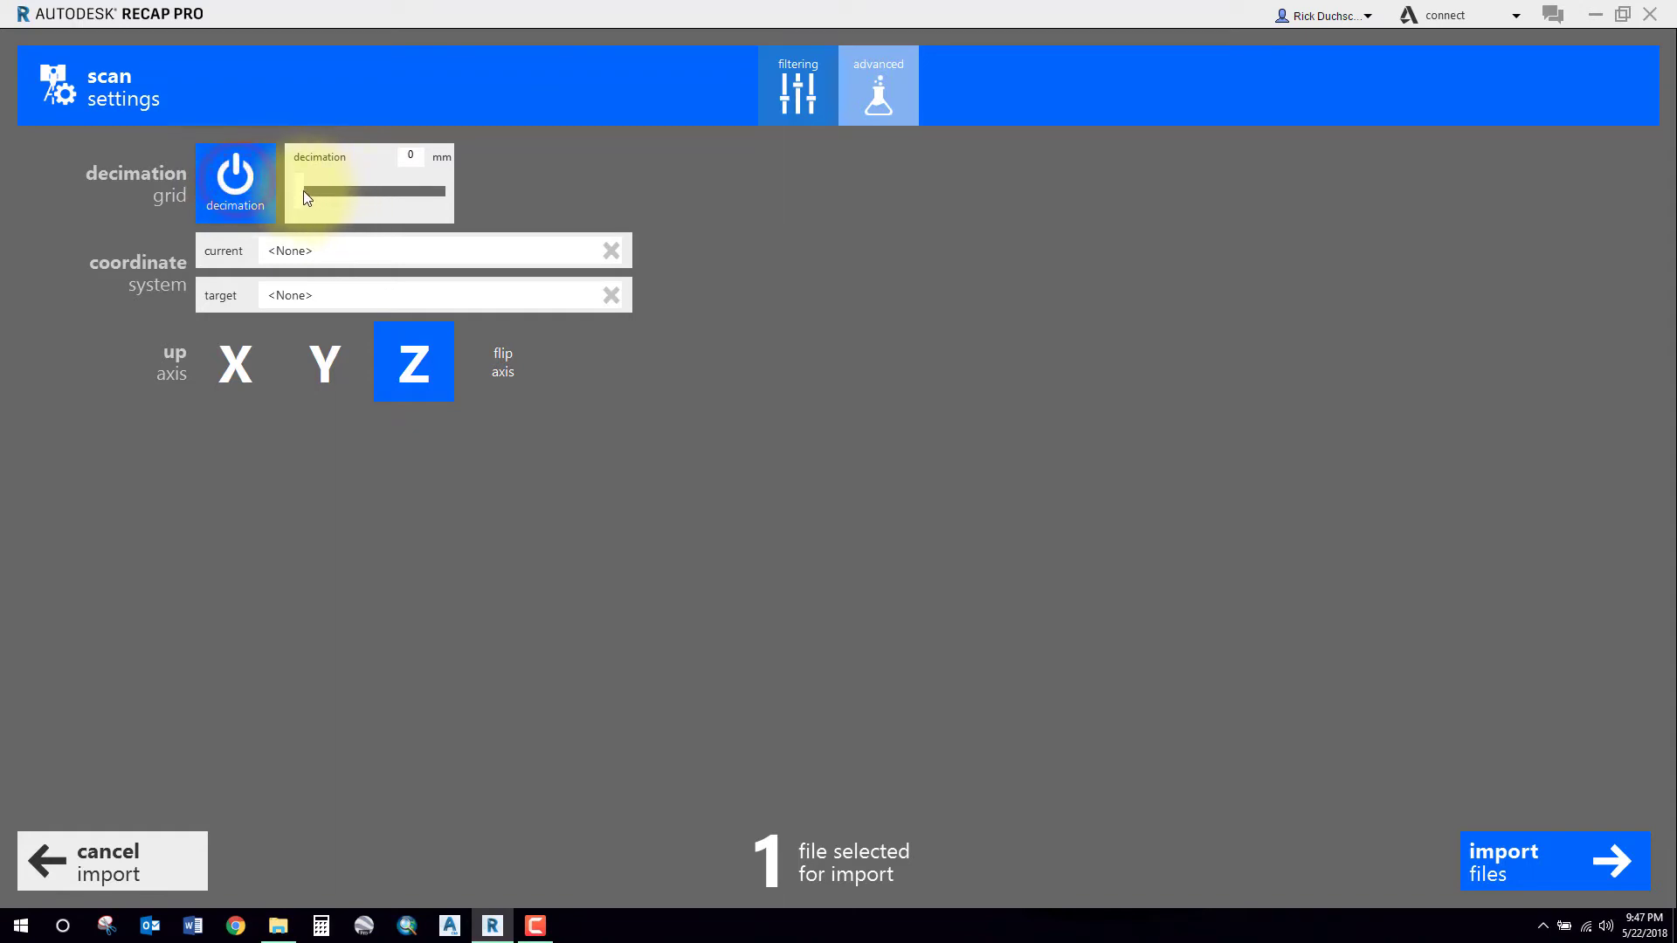
click(297, 192)
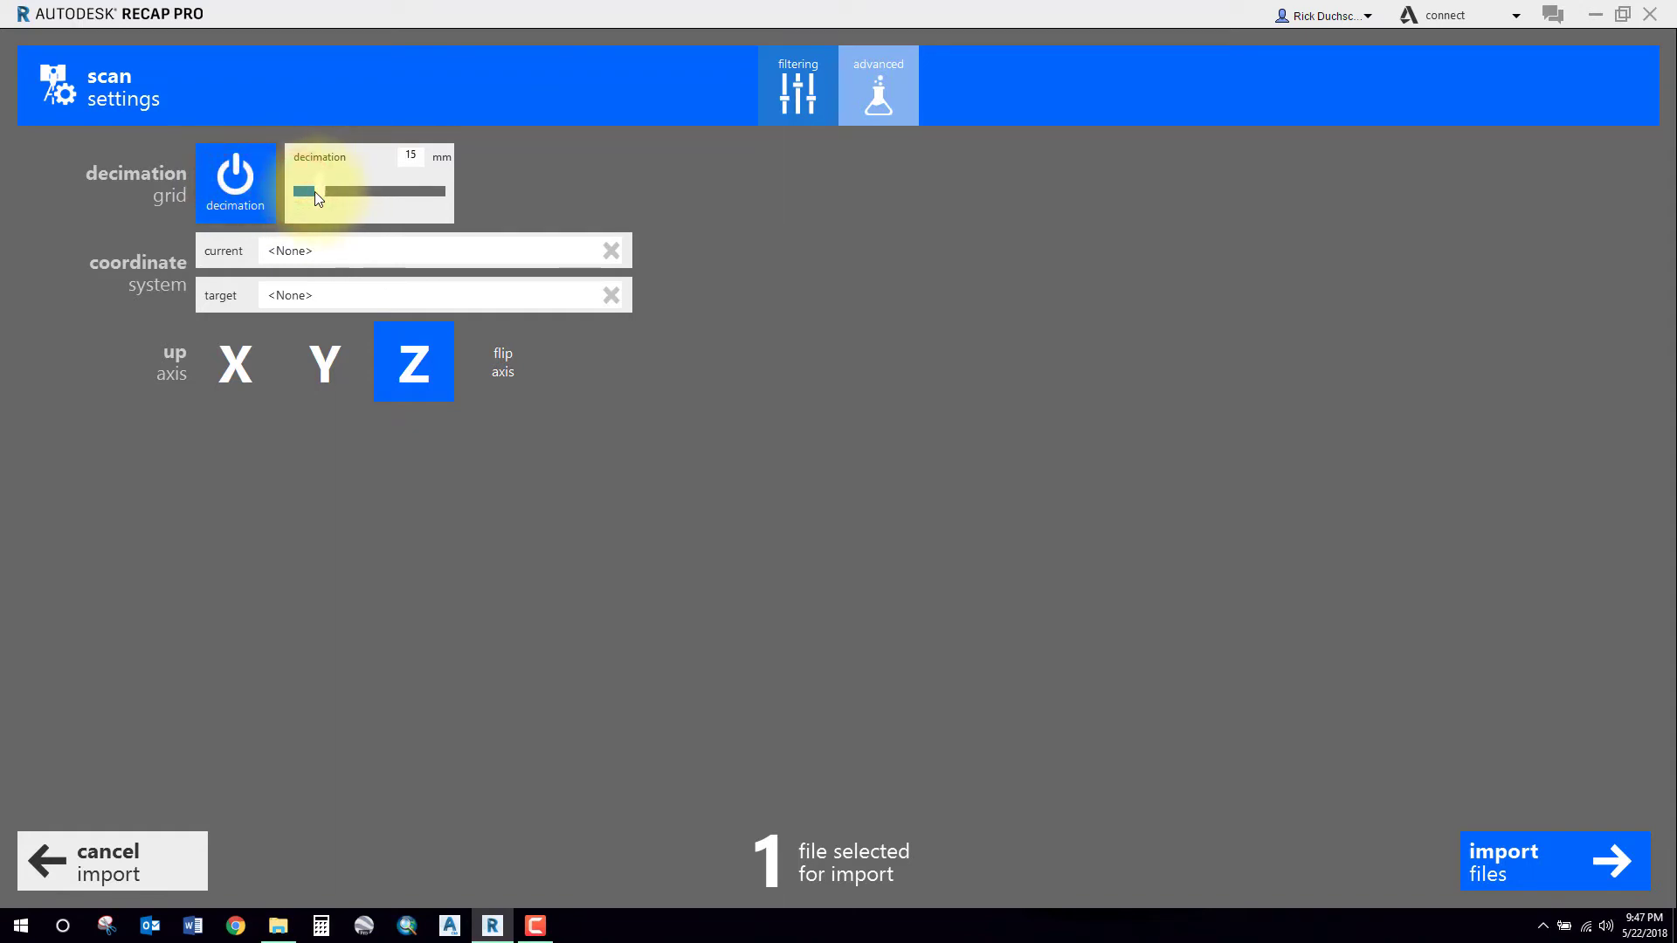
drag(315, 191, 299, 177)
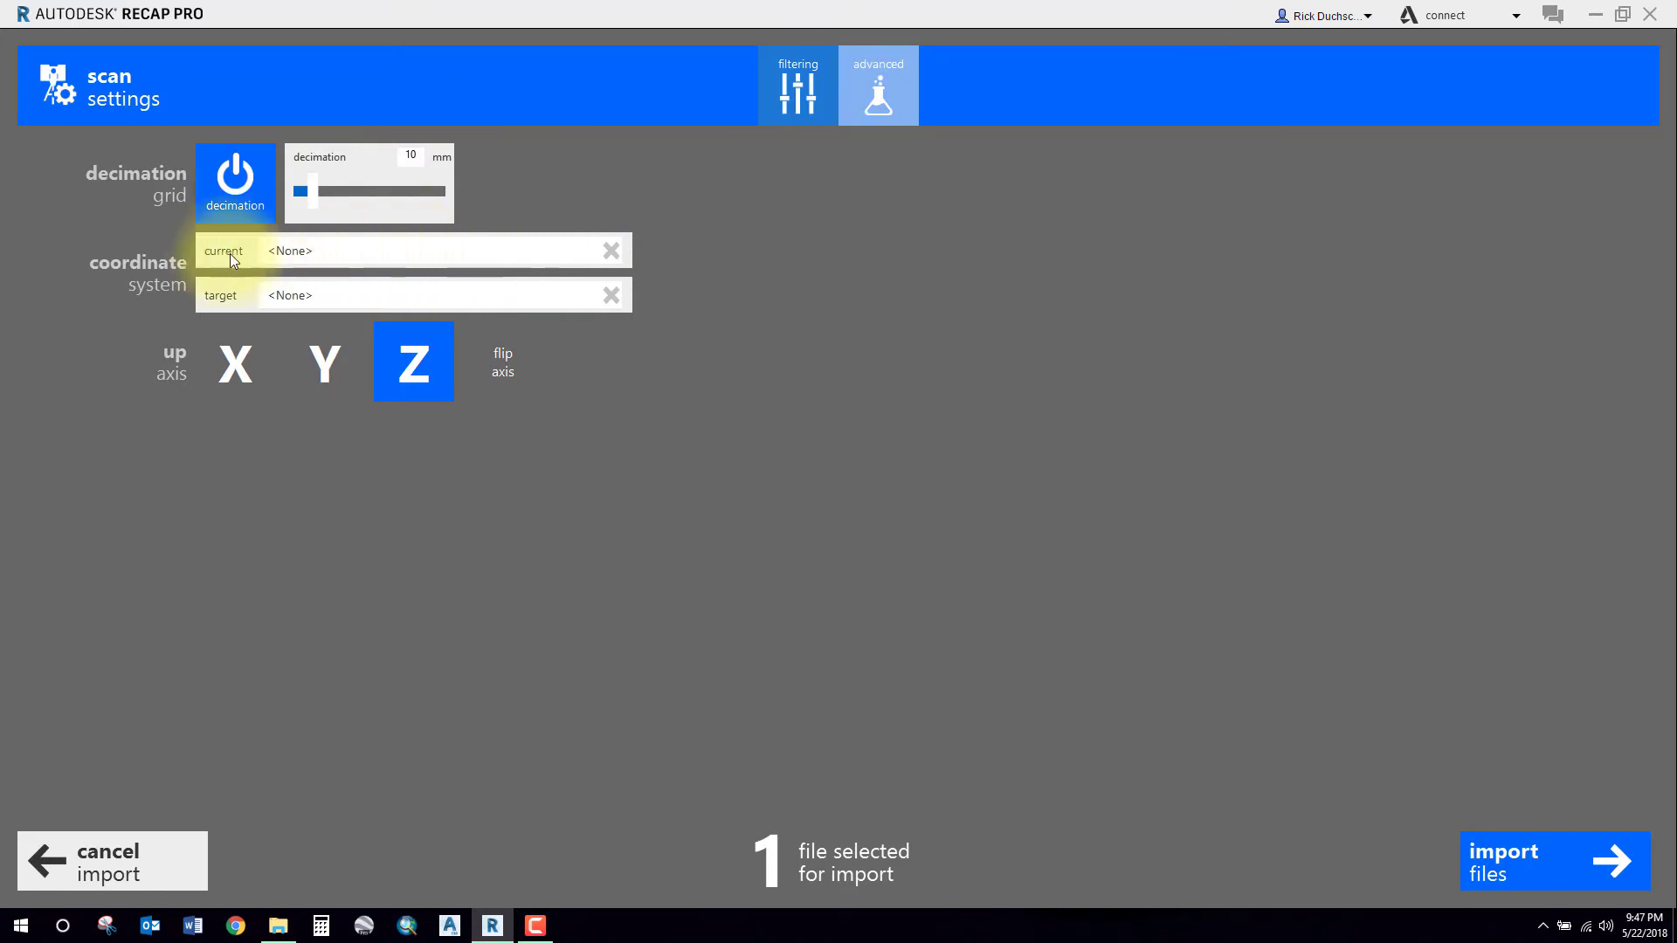
Filter the coordinate systems by 3tm and assign CANA83-3TM114 as the scan's current coordinate system.
click(391, 254)
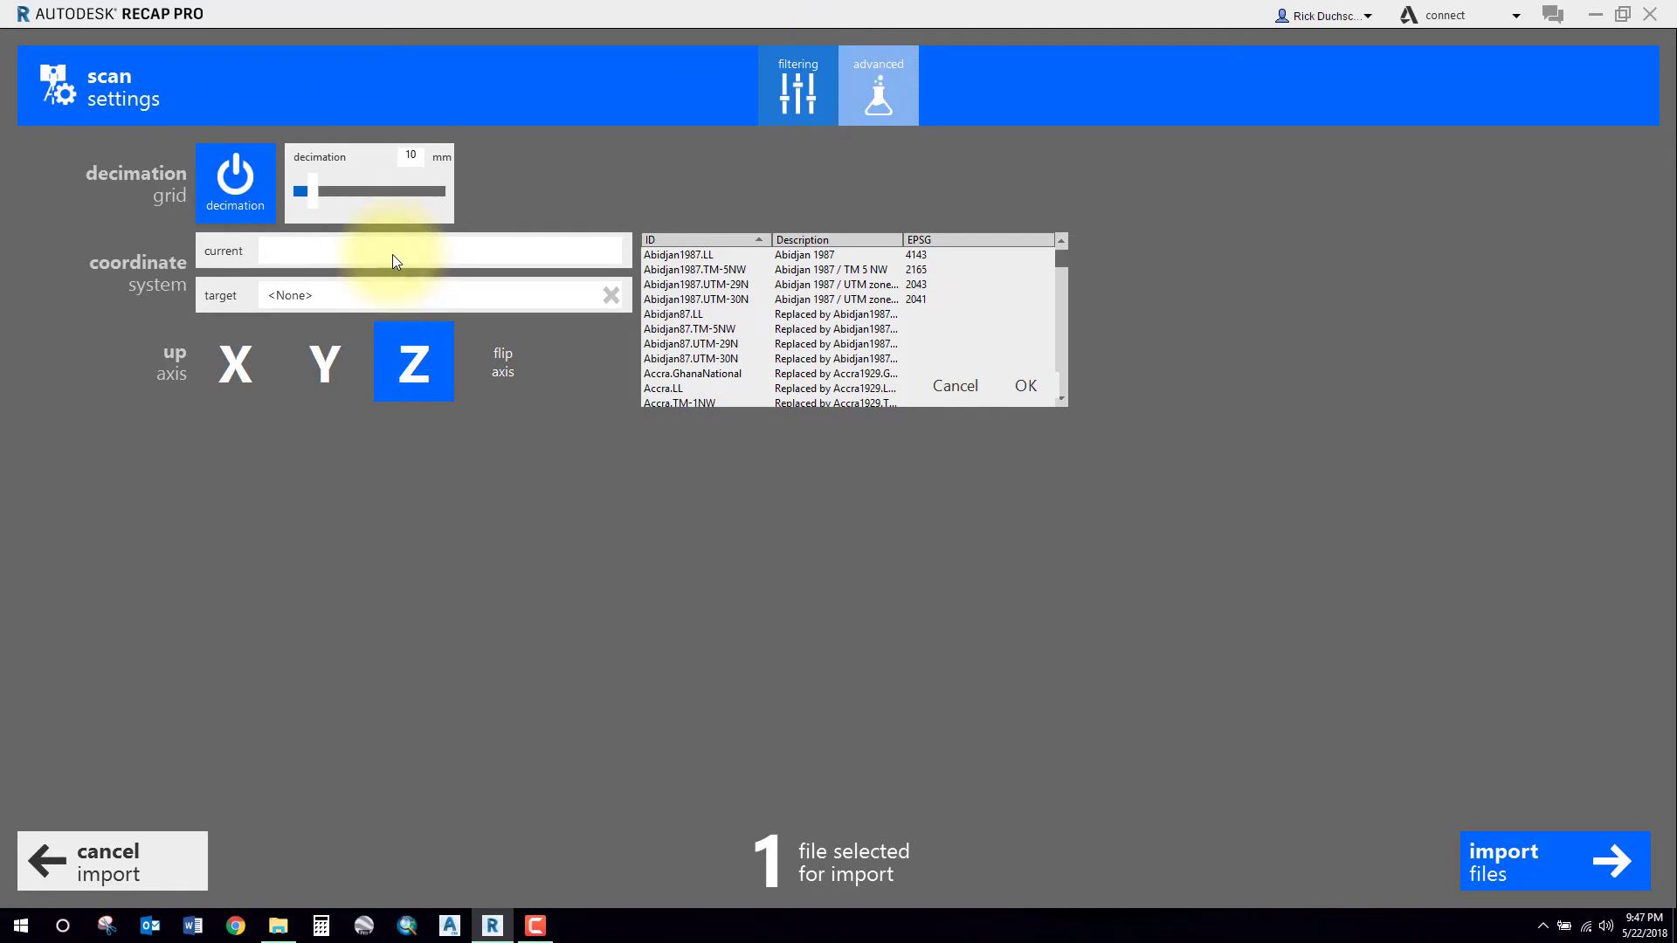
text(3tm)
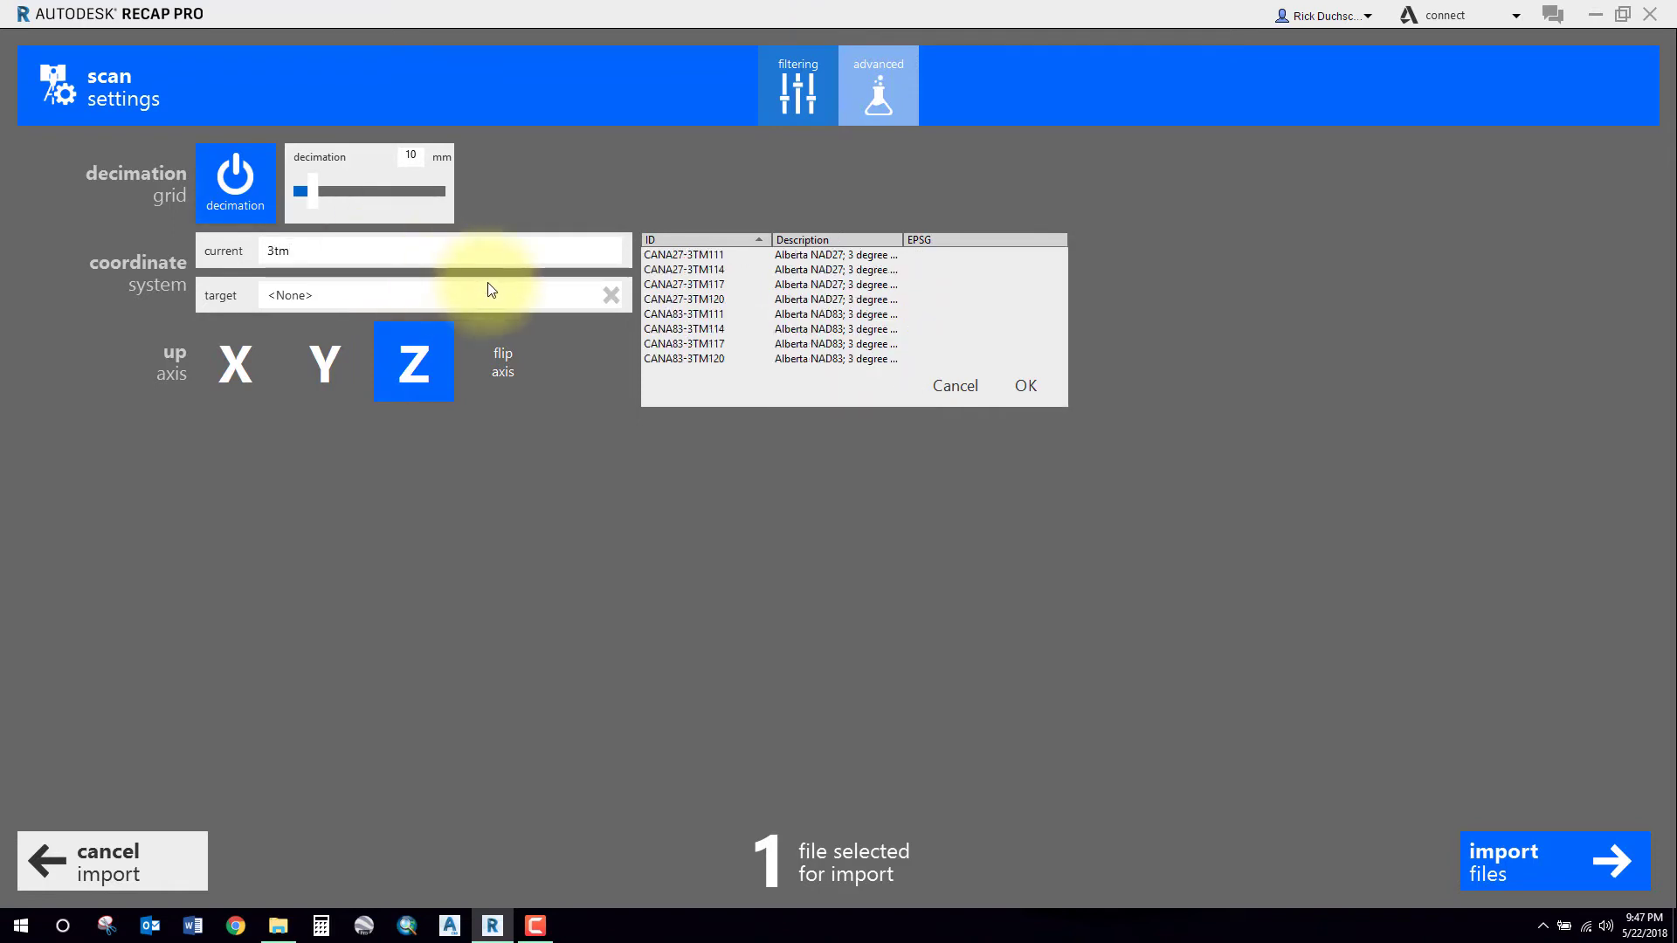
click(689, 332)
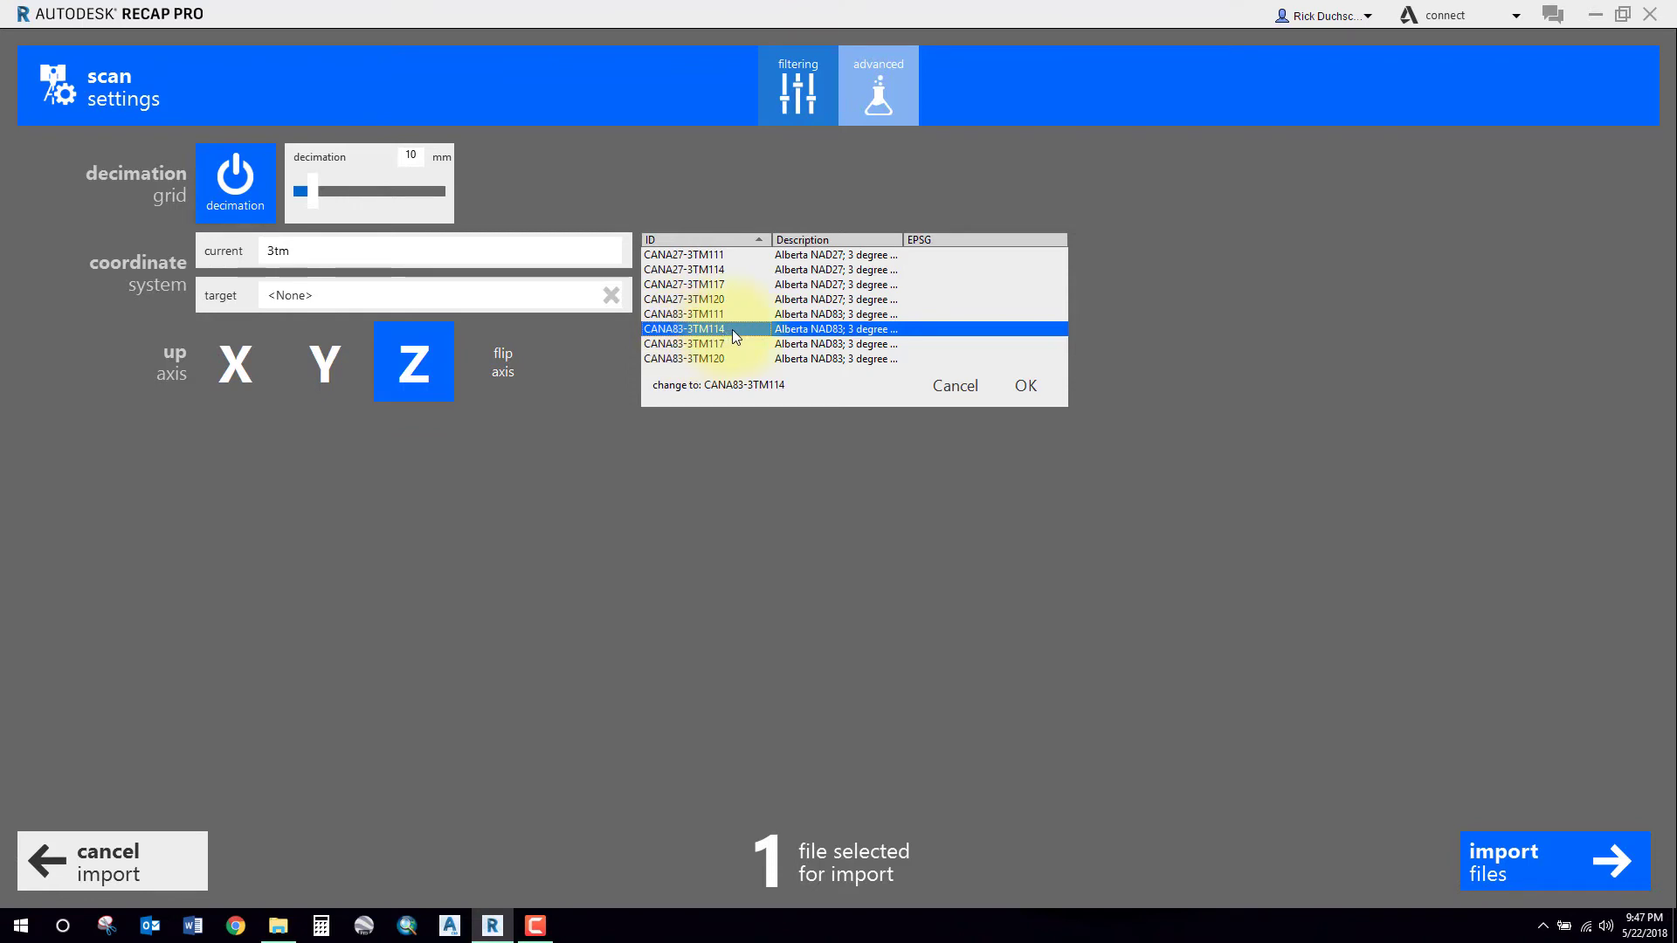
click(1027, 386)
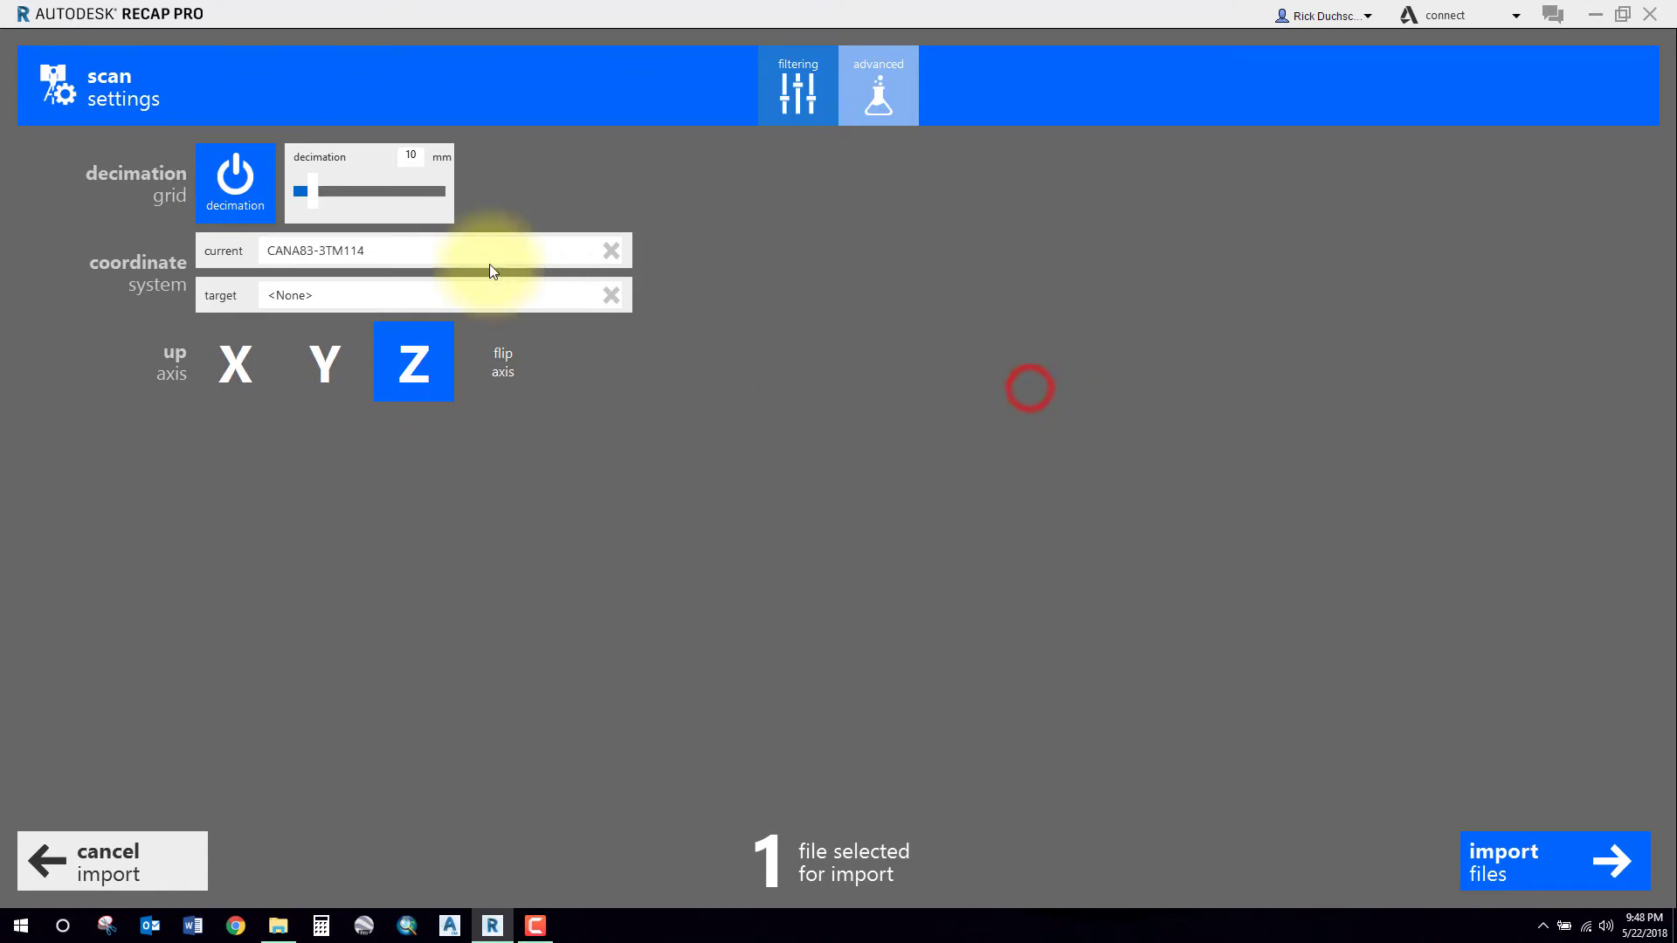
Assign CANA83-3TM114 as the target coordinate system, filtering the list by 3tm.
click(322, 301)
text(3)
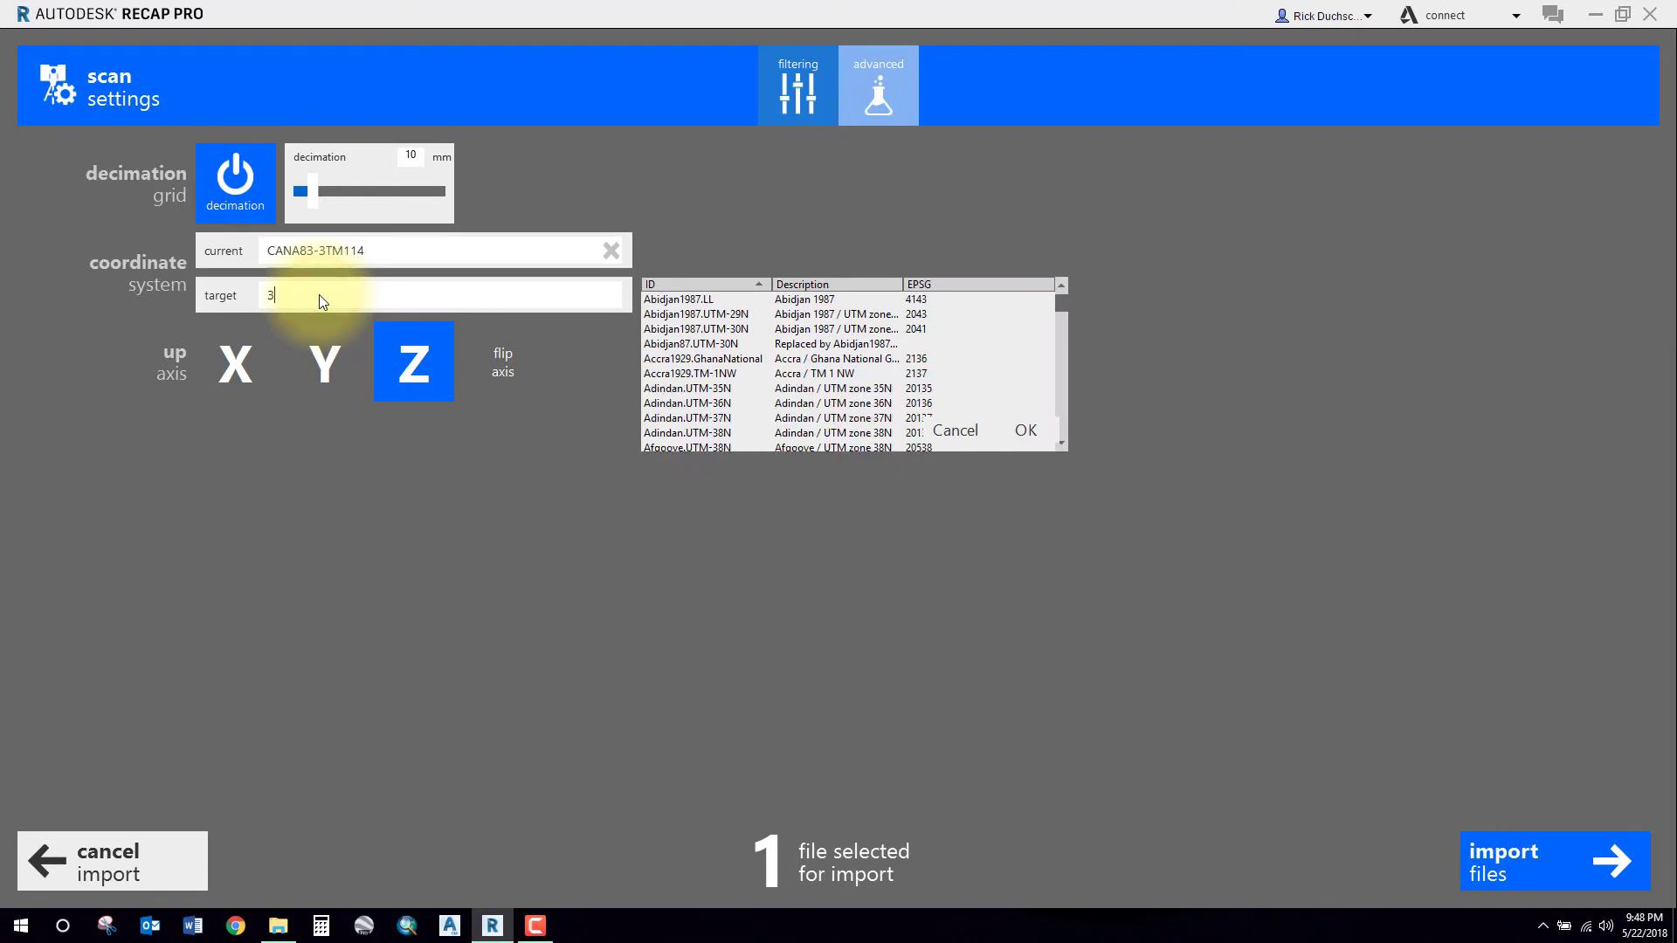
text(tm)
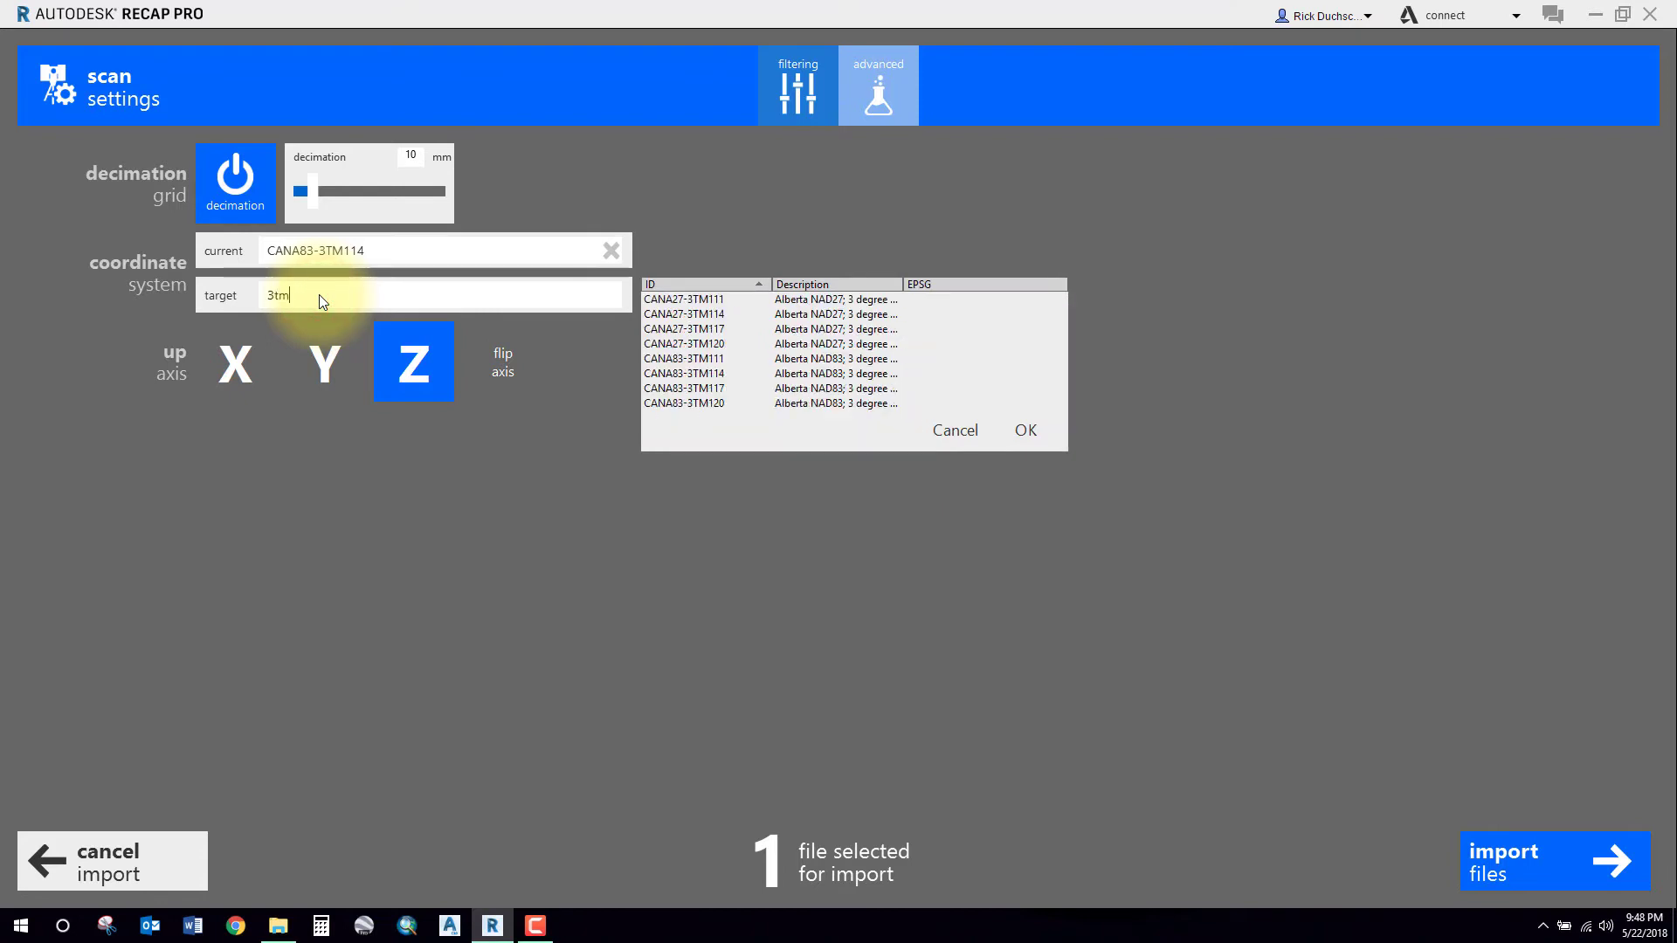
click(734, 373)
click(1036, 429)
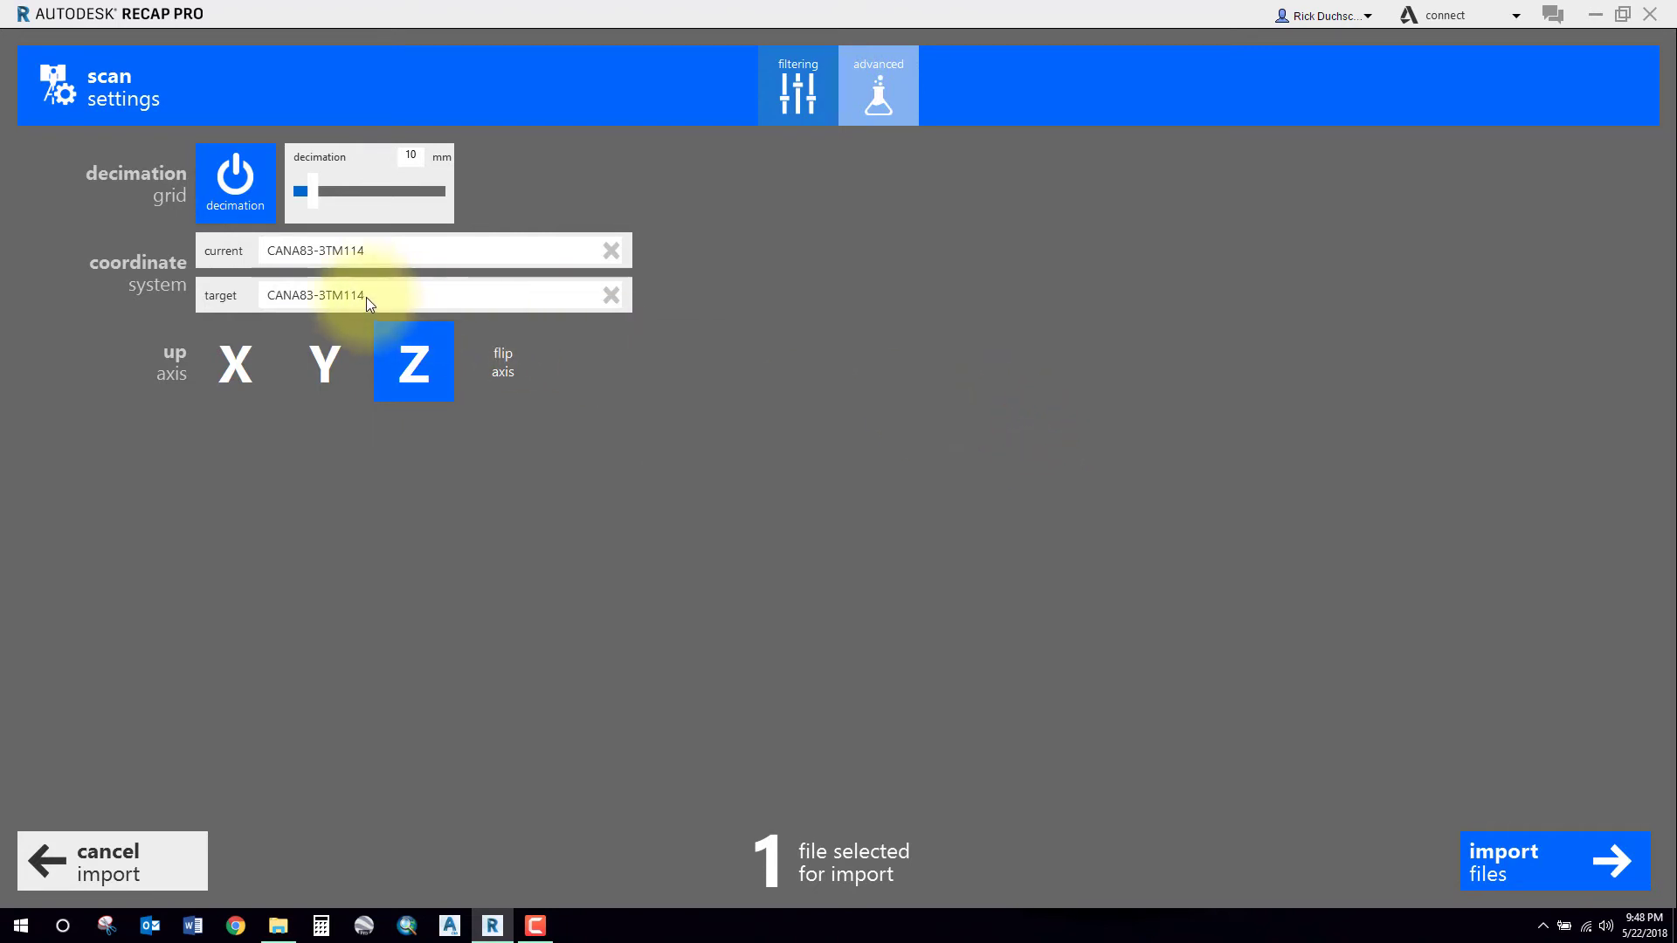
Import the selected scan file, index it and launch the project.
click(1533, 860)
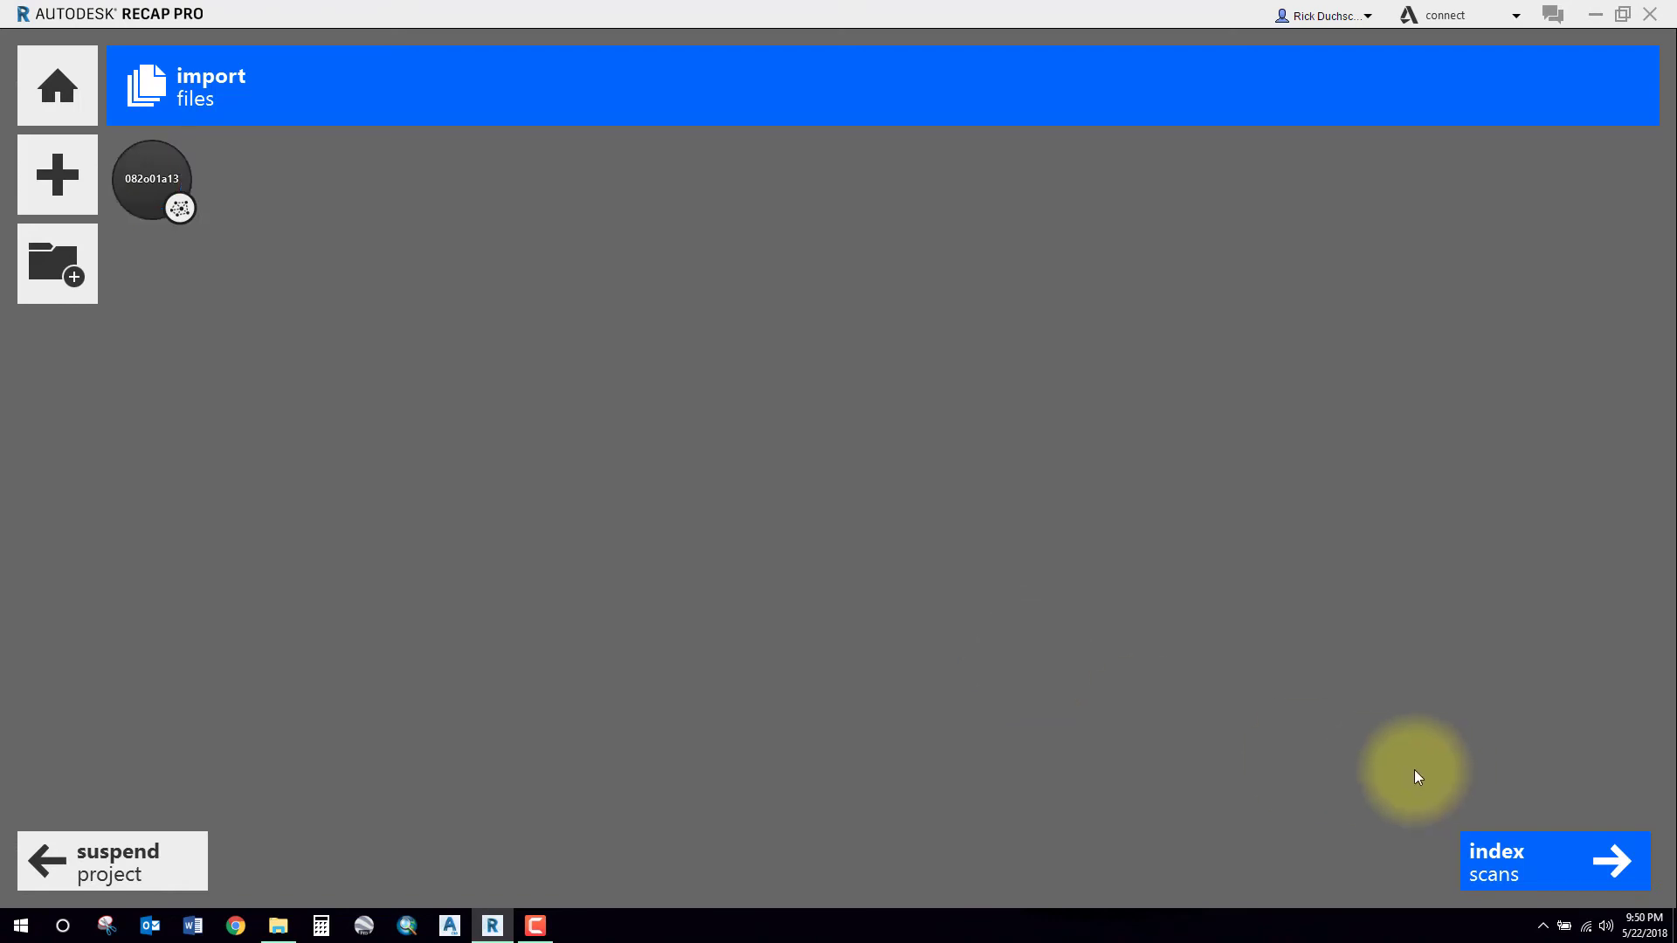
click(1513, 865)
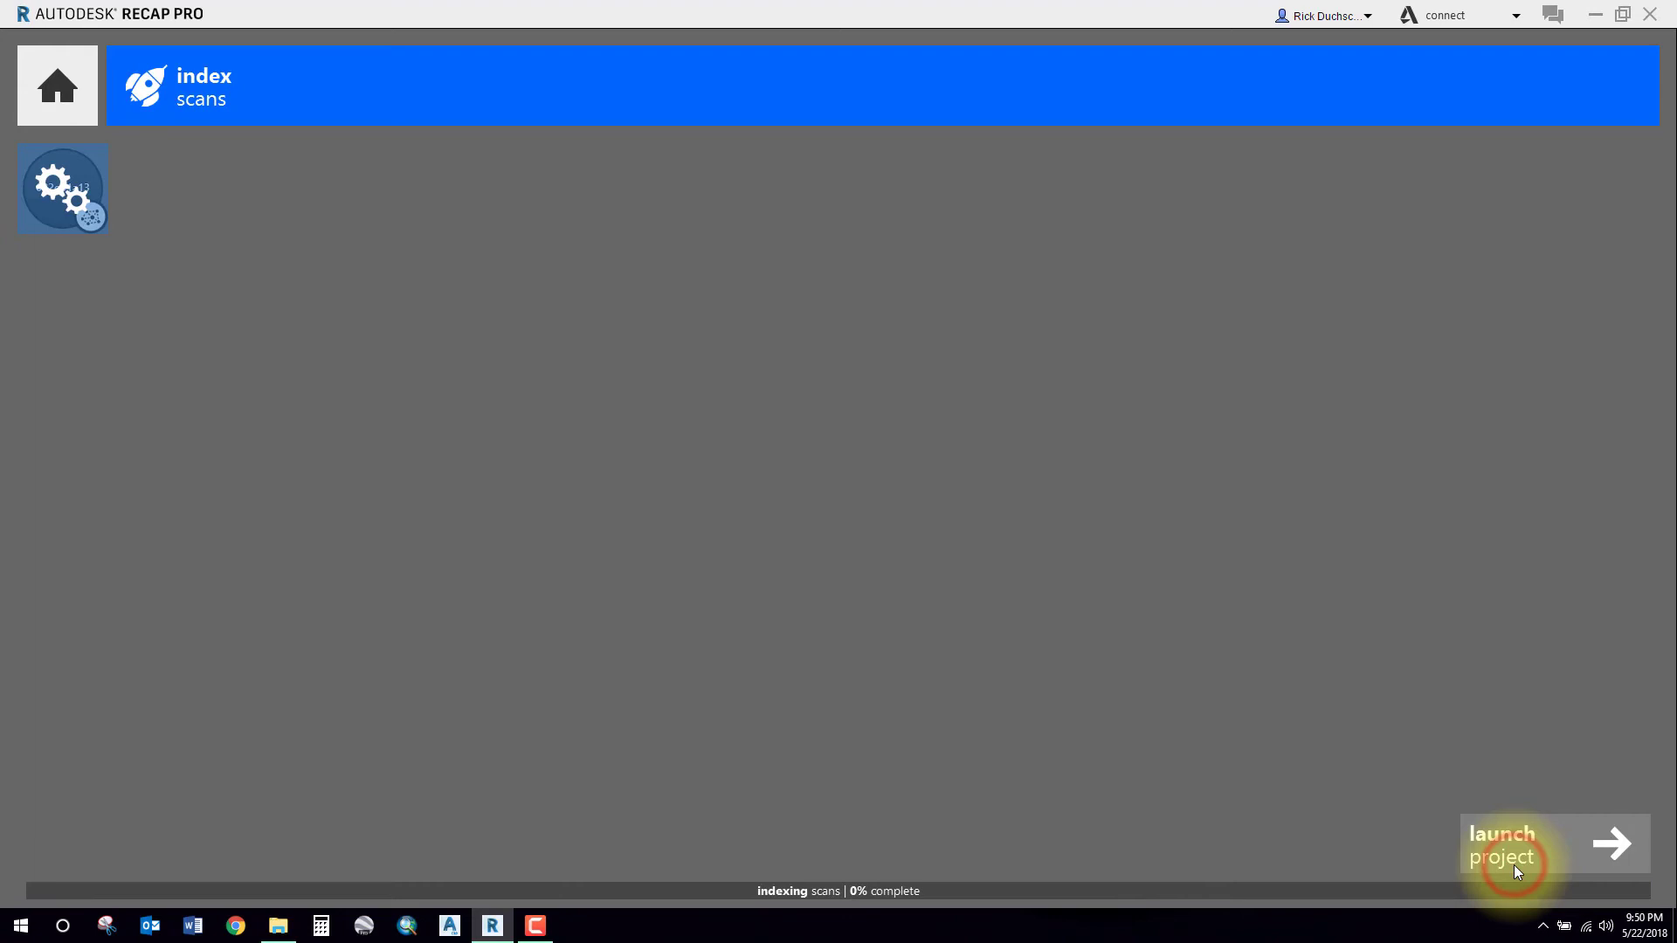
click(1511, 853)
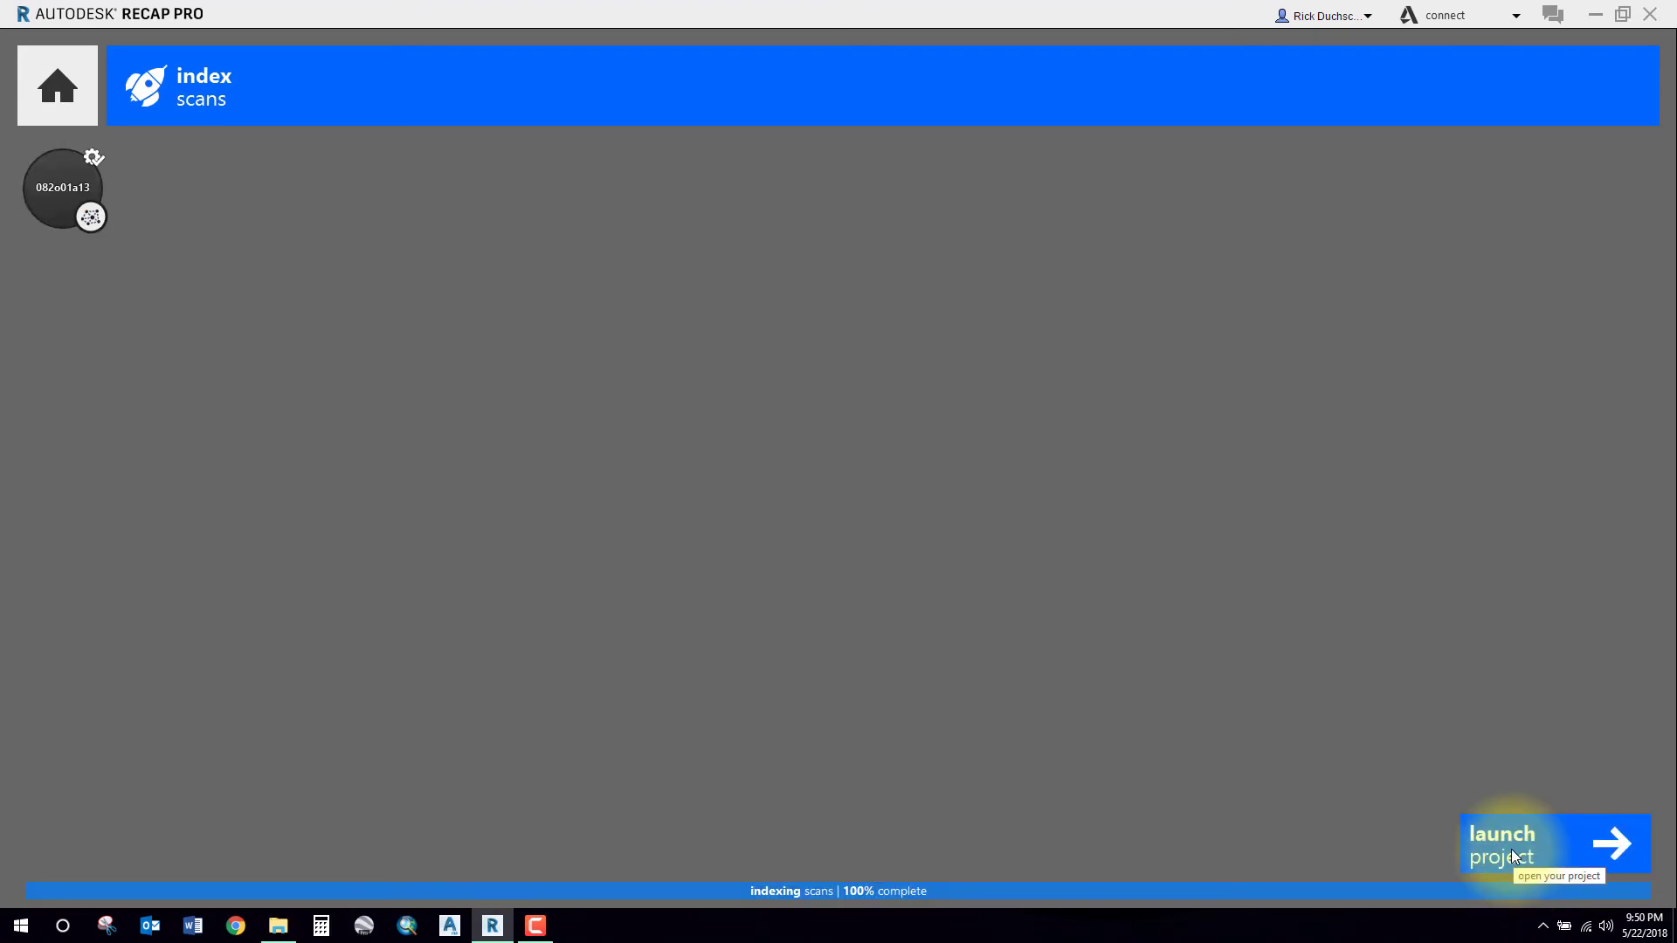
click(1511, 853)
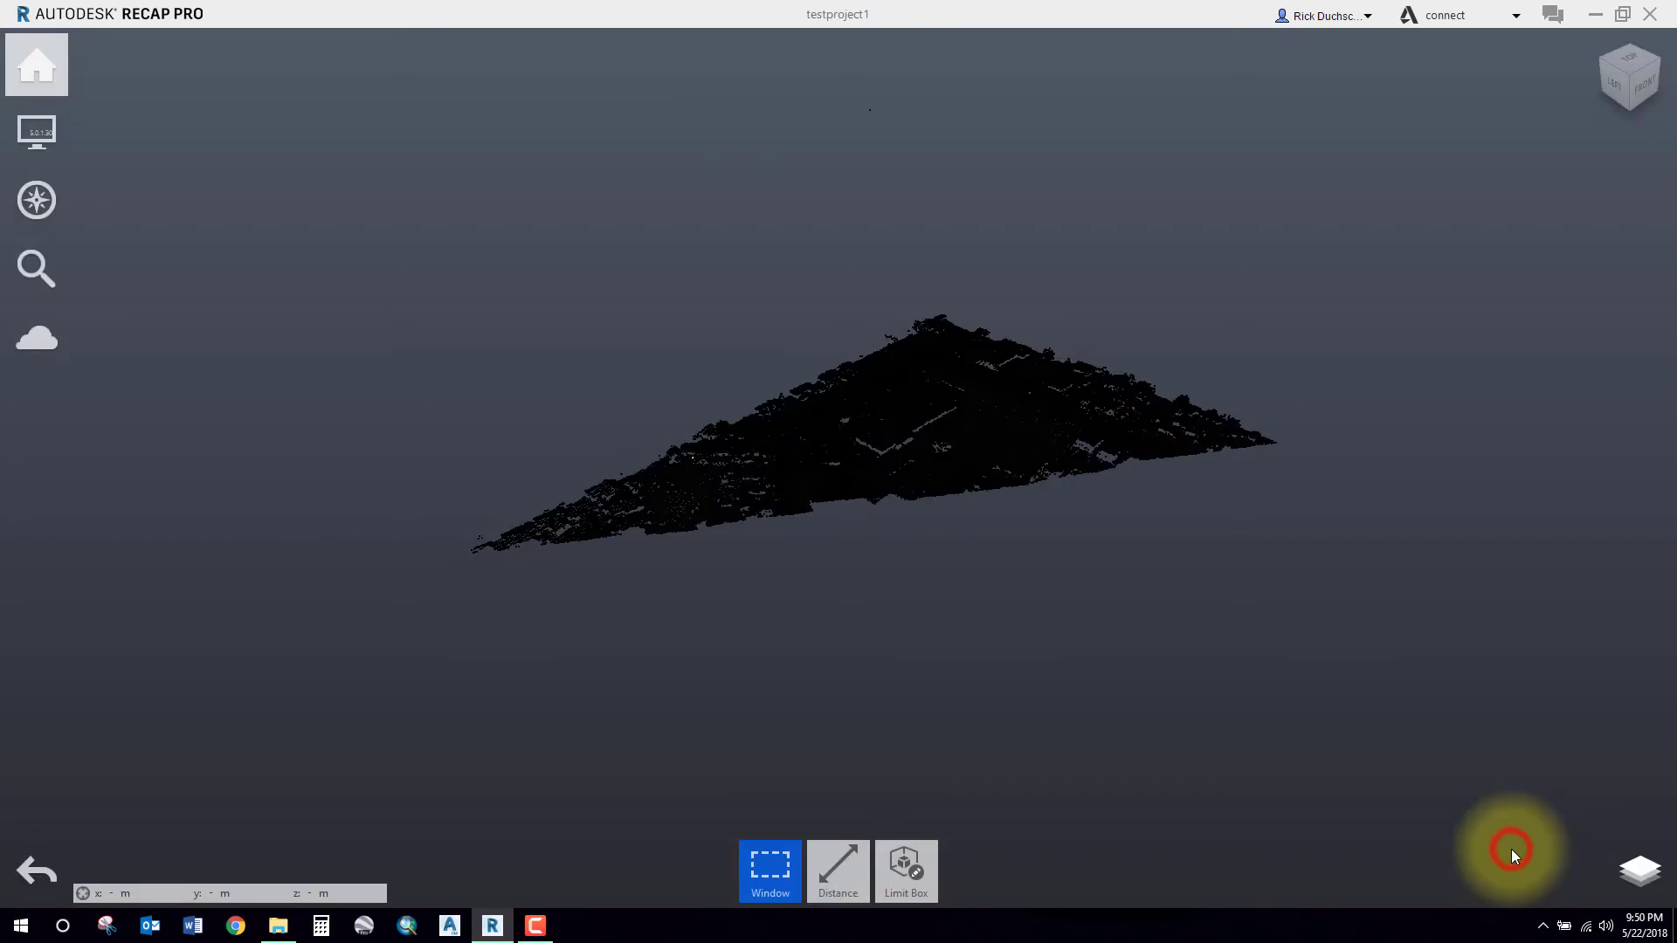
Save the launched testproject1 point cloud project.
scroll(891, 426, up, 10)
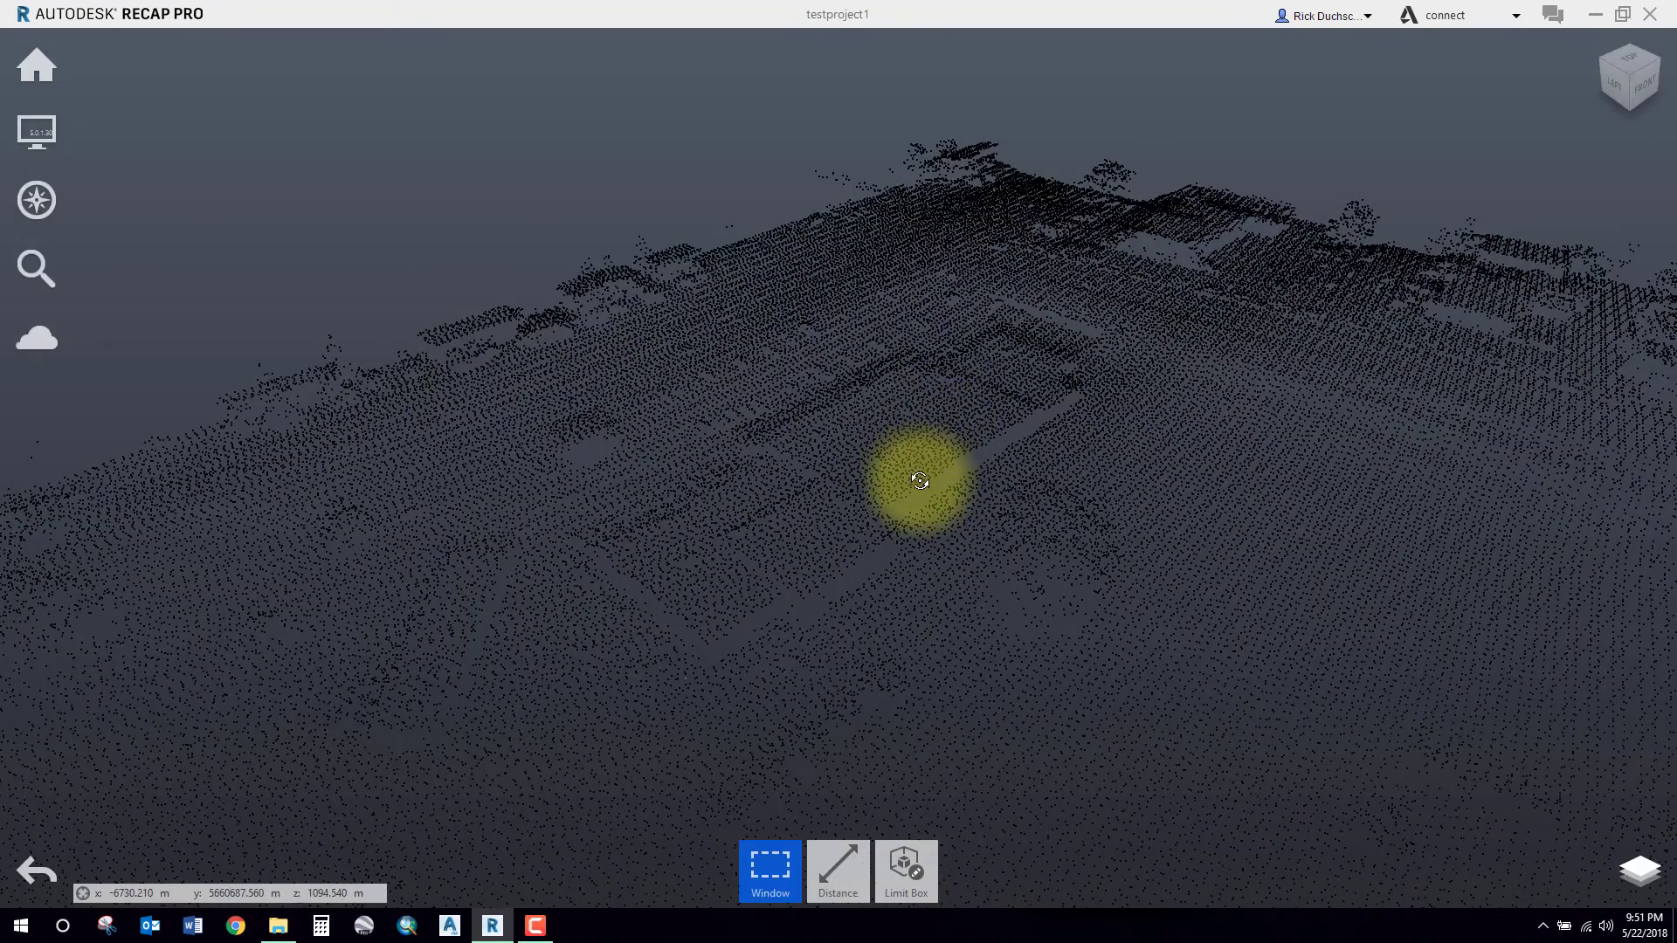
drag(921, 480, 1245, 481)
scroll(1135, 471, down, 5)
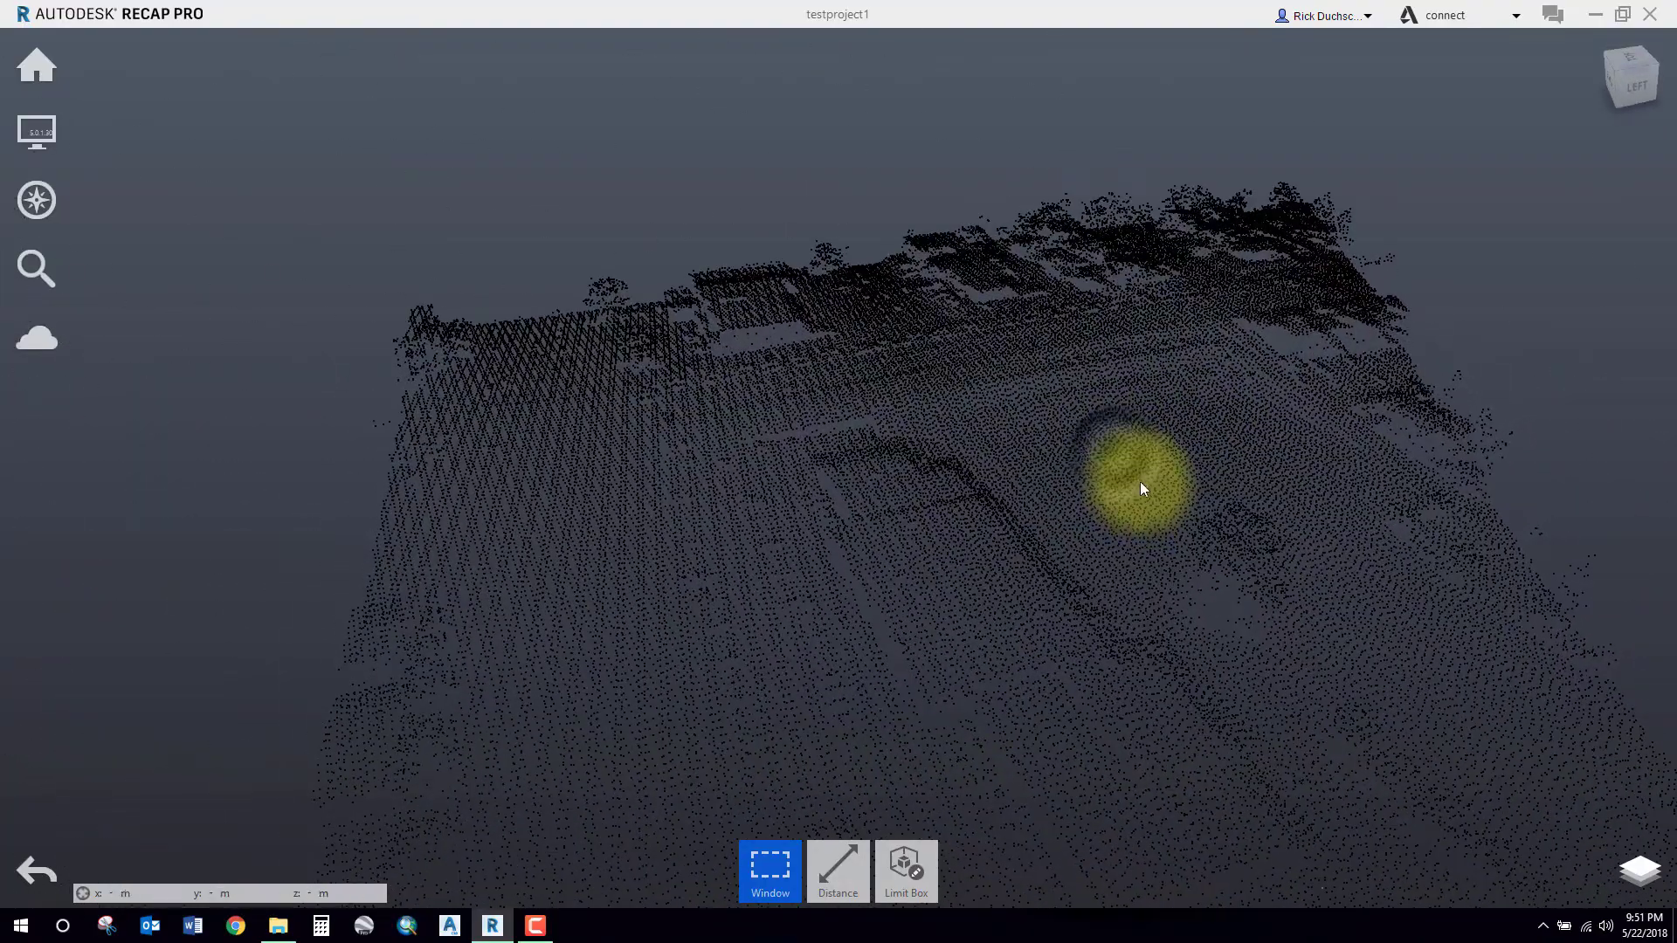
scroll(1117, 466, down, 2)
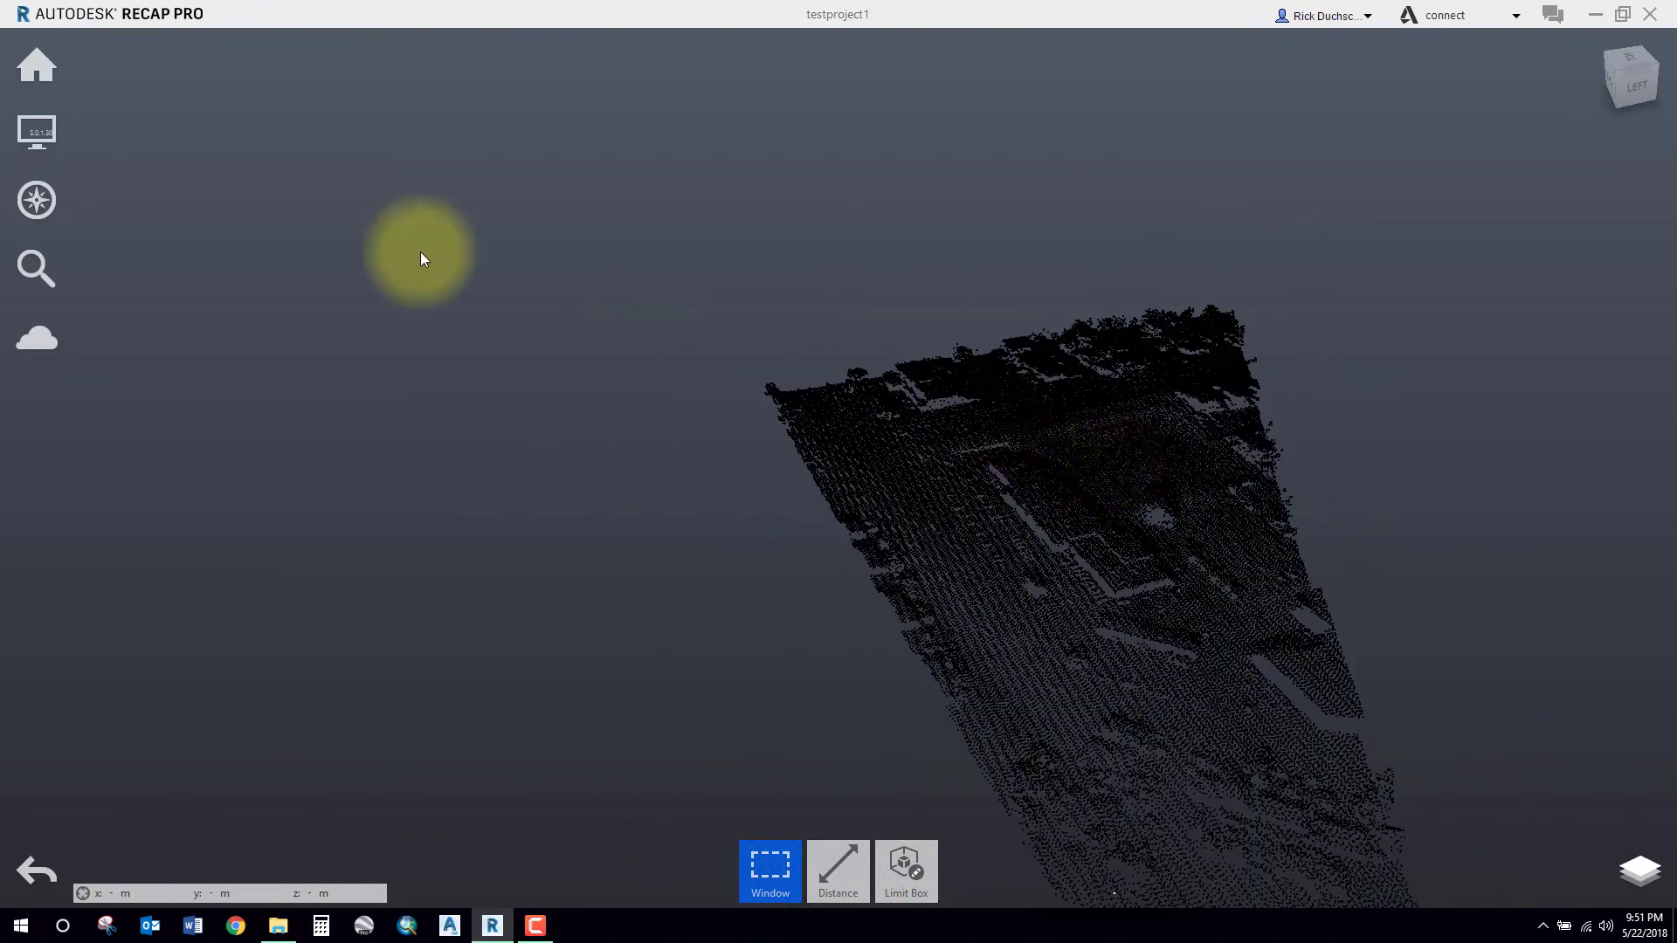
mouse_move(39, 68)
mouse_move(126, 65)
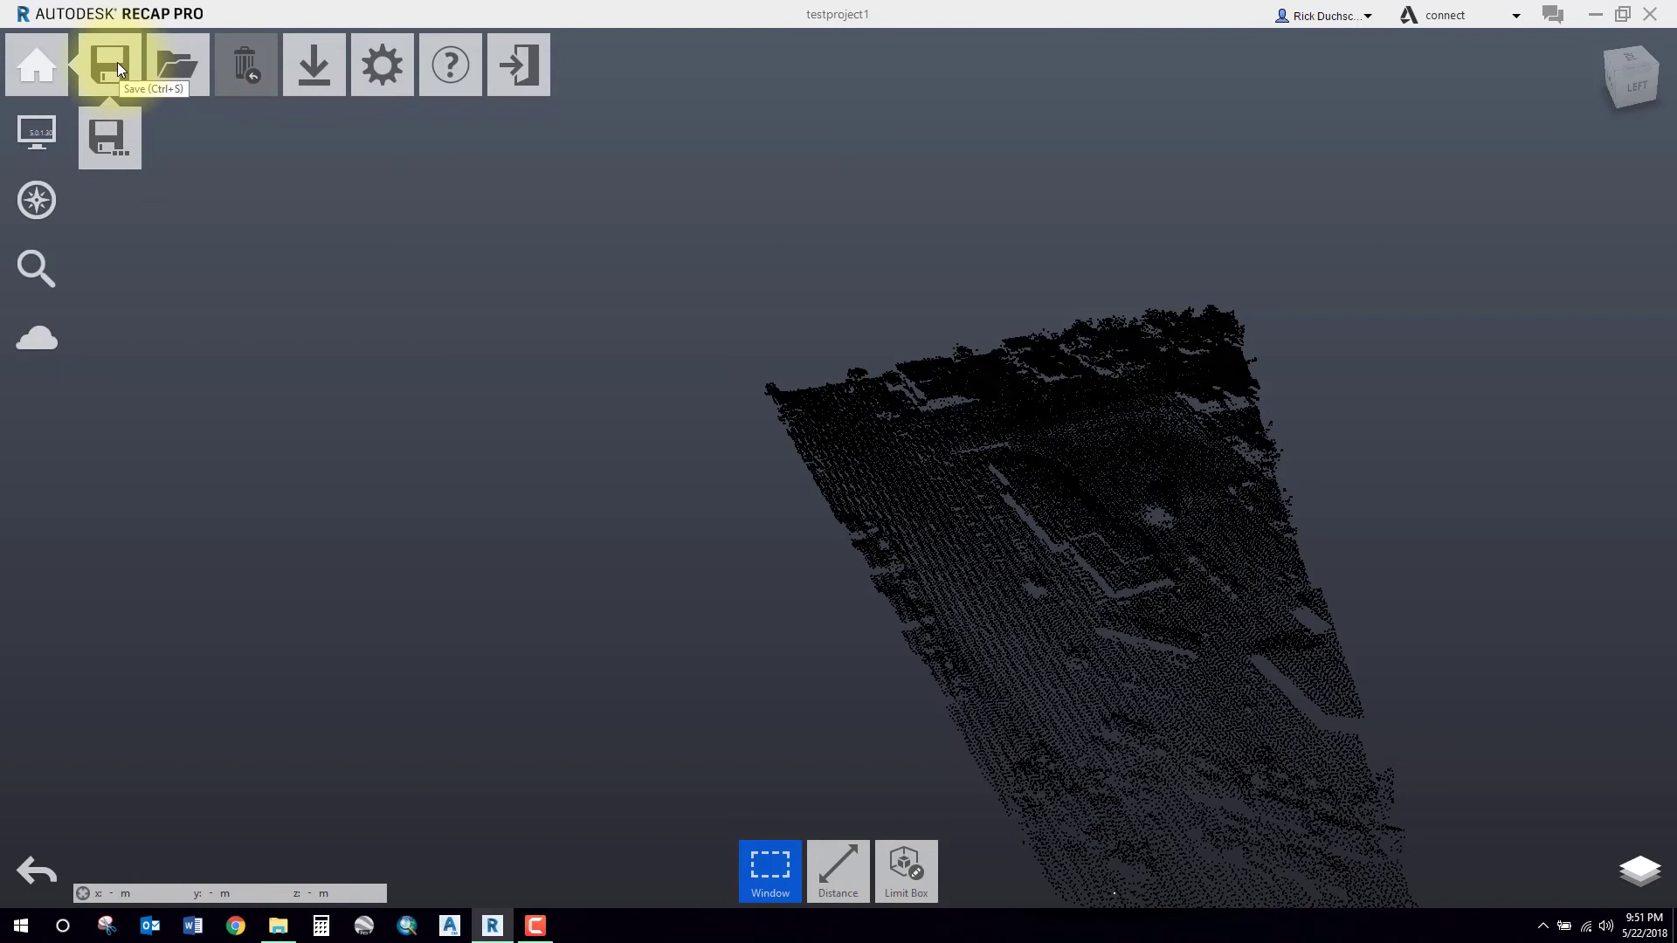
click(117, 61)
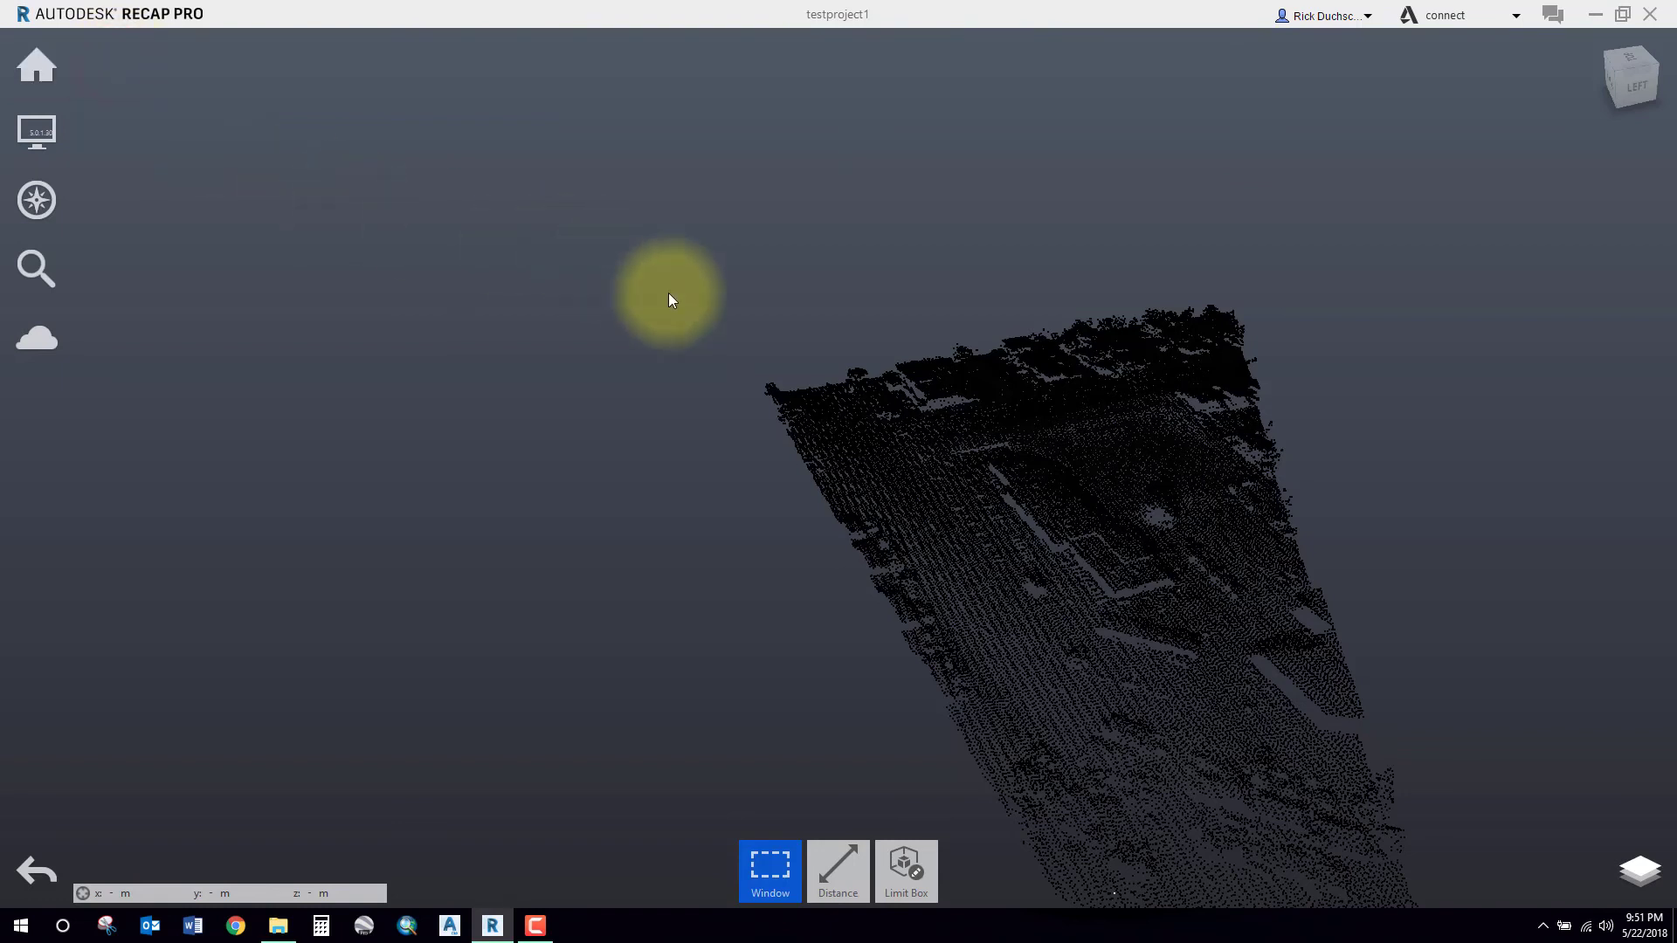